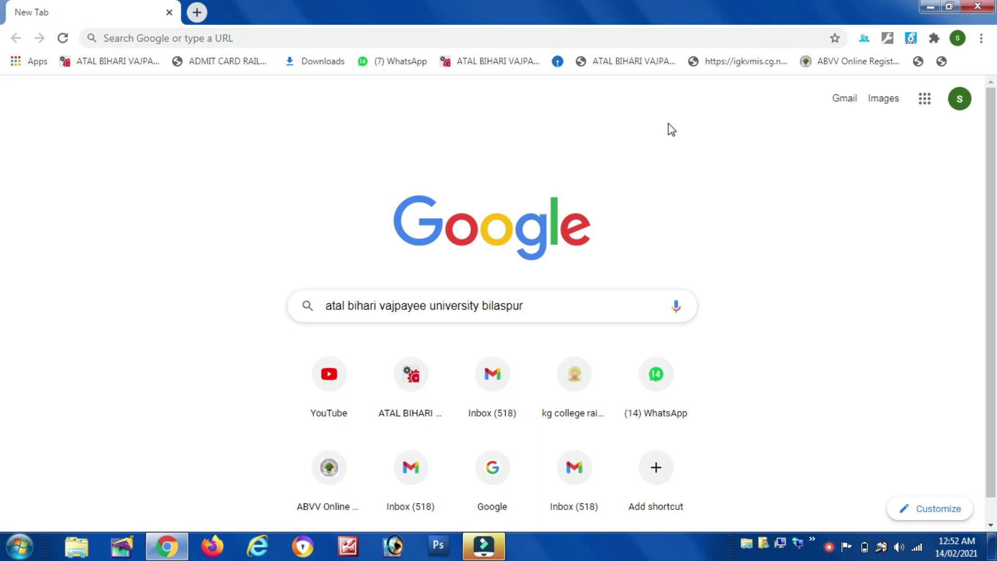
Search Google for "atal bihari vajpayee university bilaspur" and open the university's official website
left_click(980, 39)
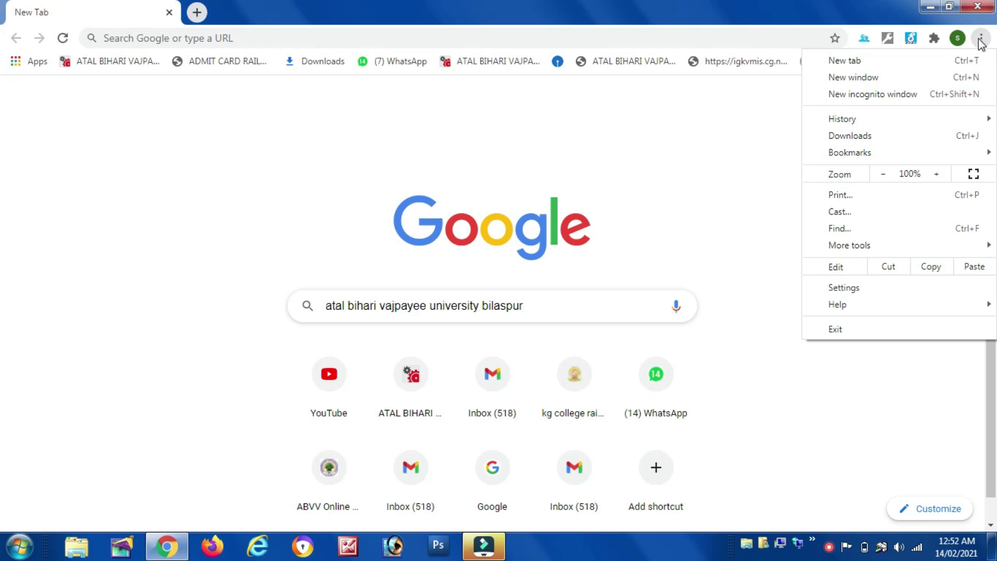
left_click(708, 163)
left_click(546, 313)
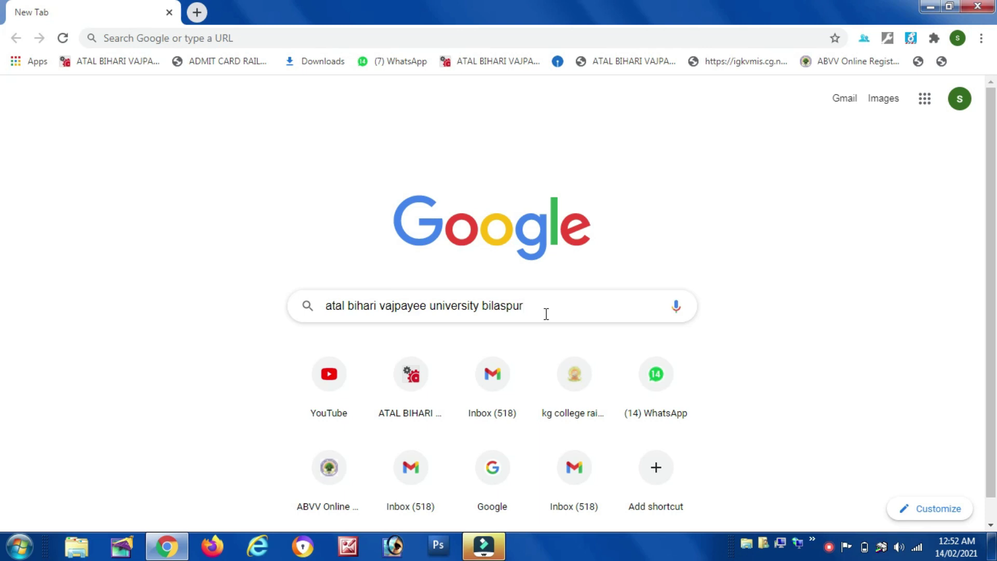
key("Return")
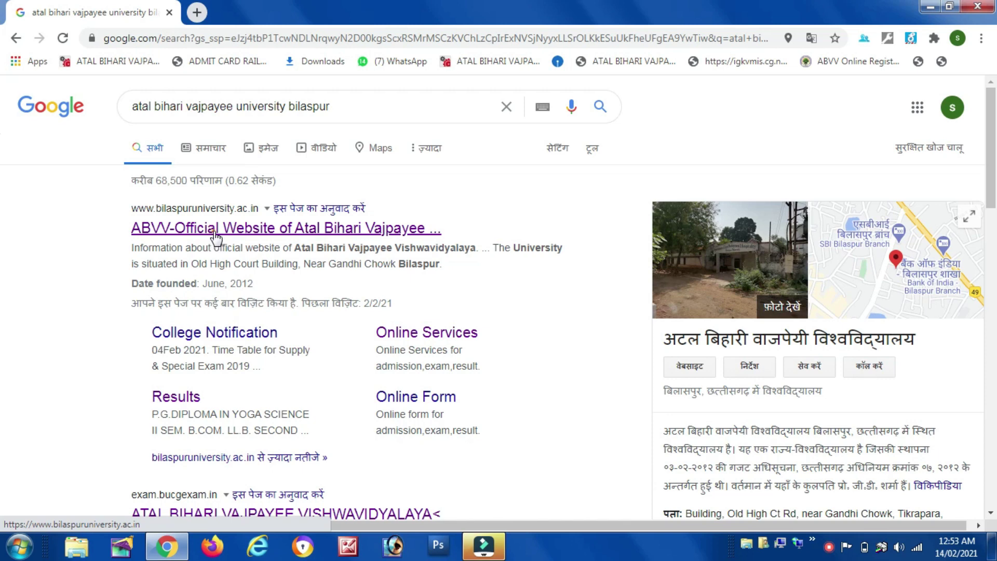
left_click(216, 236)
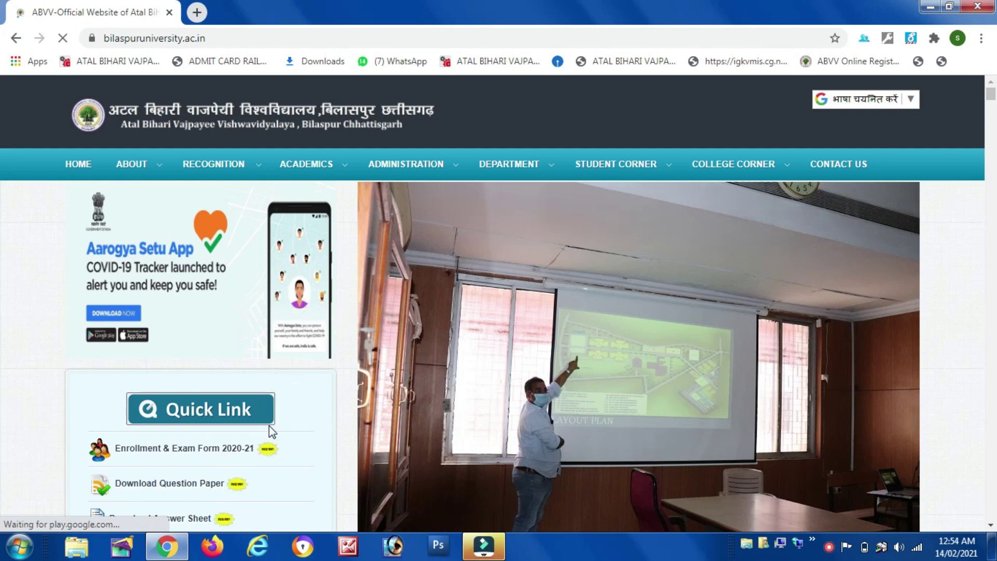
Open the Enrollment & Exam Form 2020-21 portal and go to its student login page
scroll(281, 400, "down", 1)
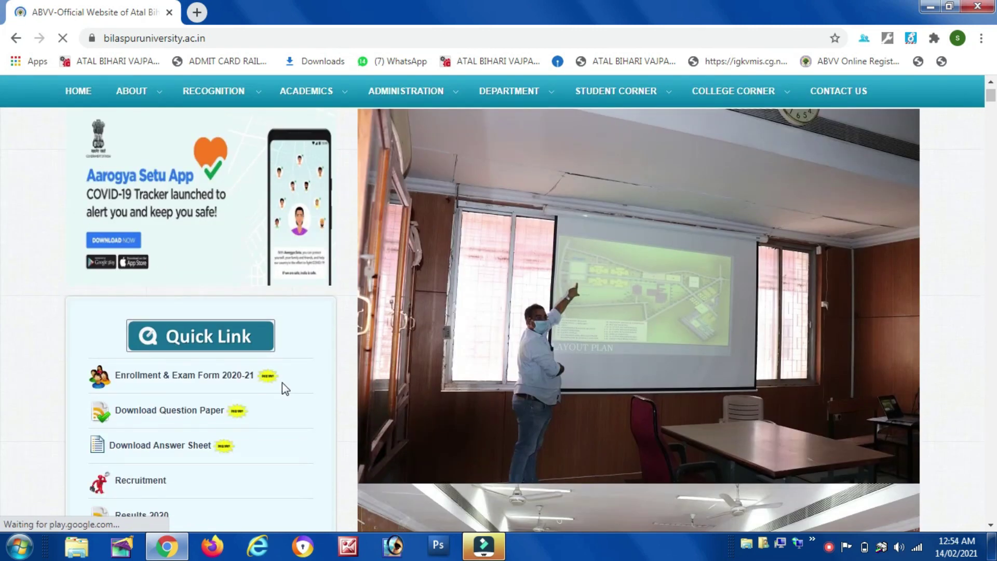
left_click(197, 380)
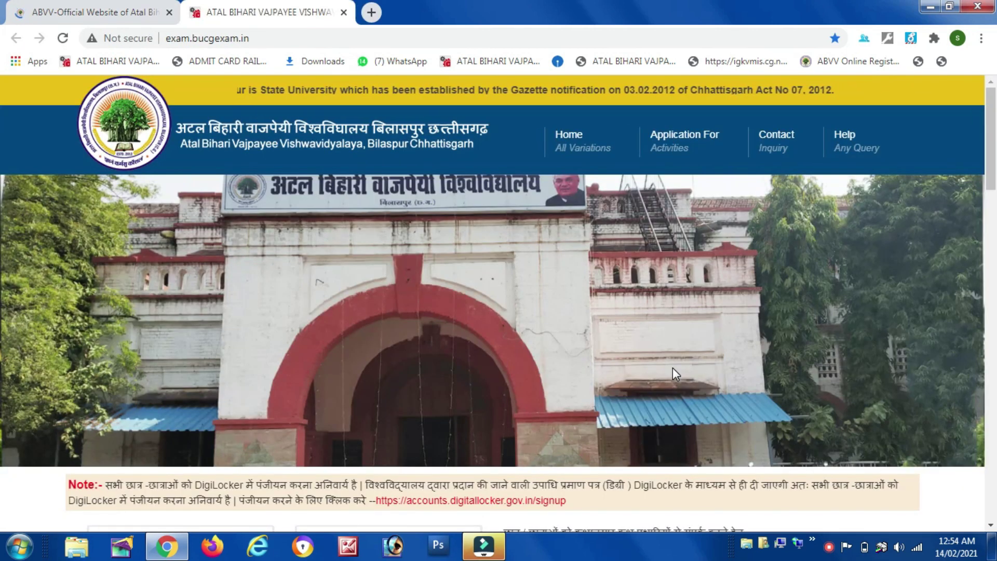
scroll(603, 301, "down", 8)
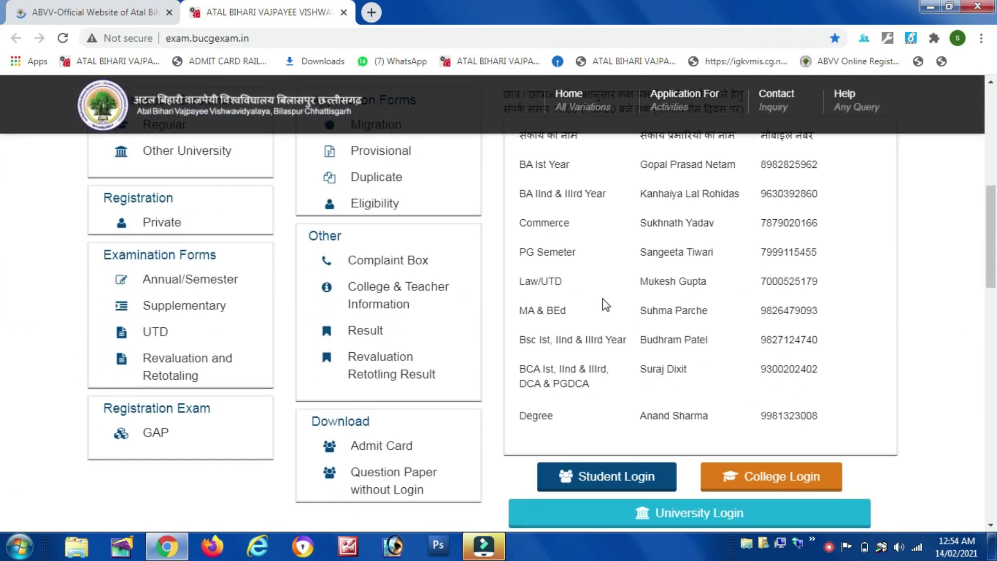
scroll(602, 298, "down", 1)
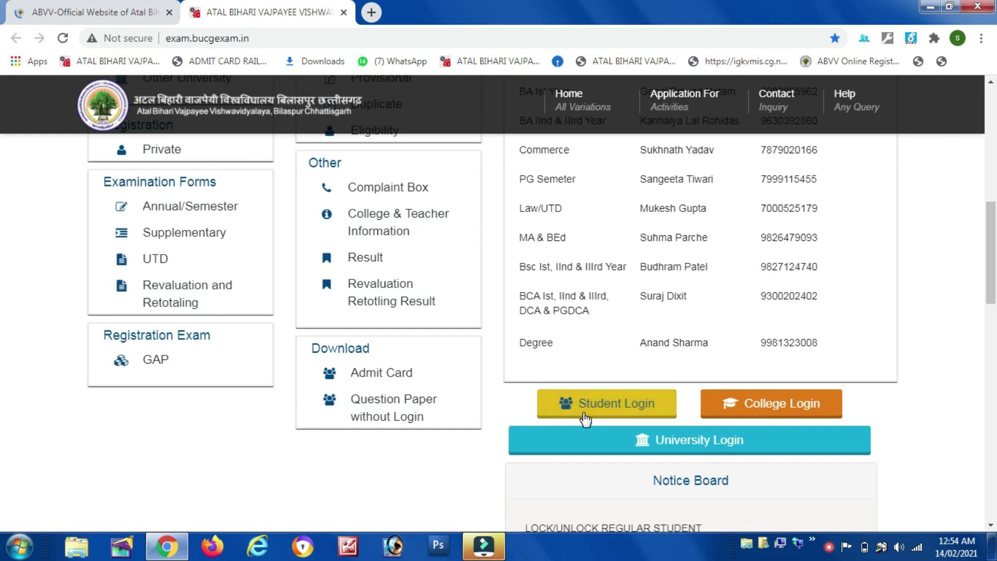
left_click(587, 417)
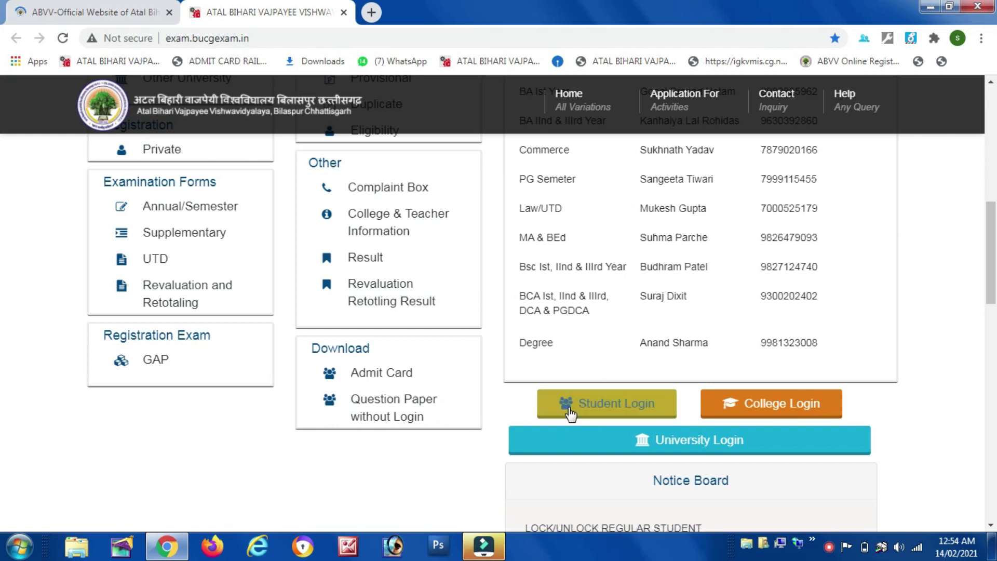
left_click(565, 413)
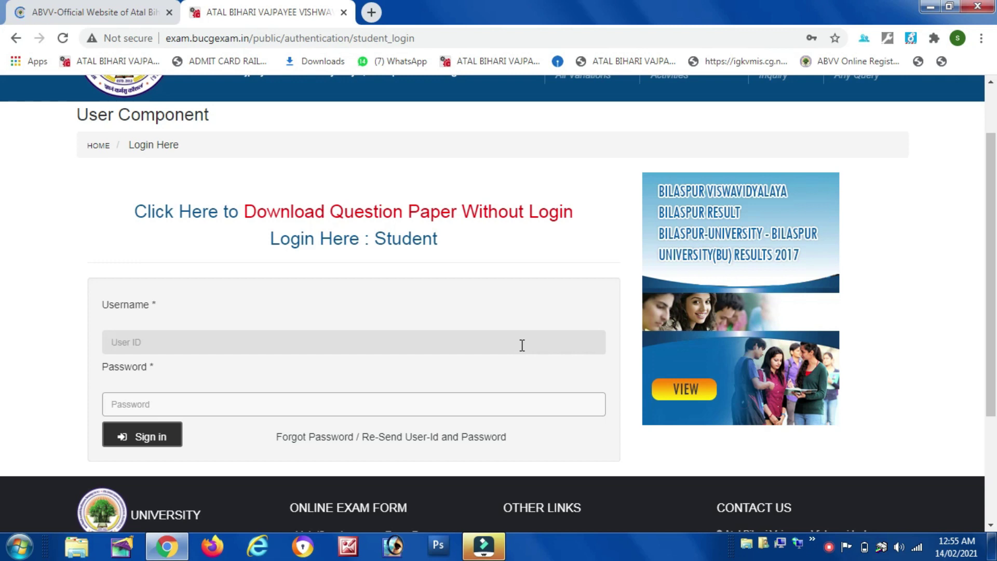
Open the forgotten user ID and password recovery form and review the alternative details it accepts for finding an account
left_click(318, 439)
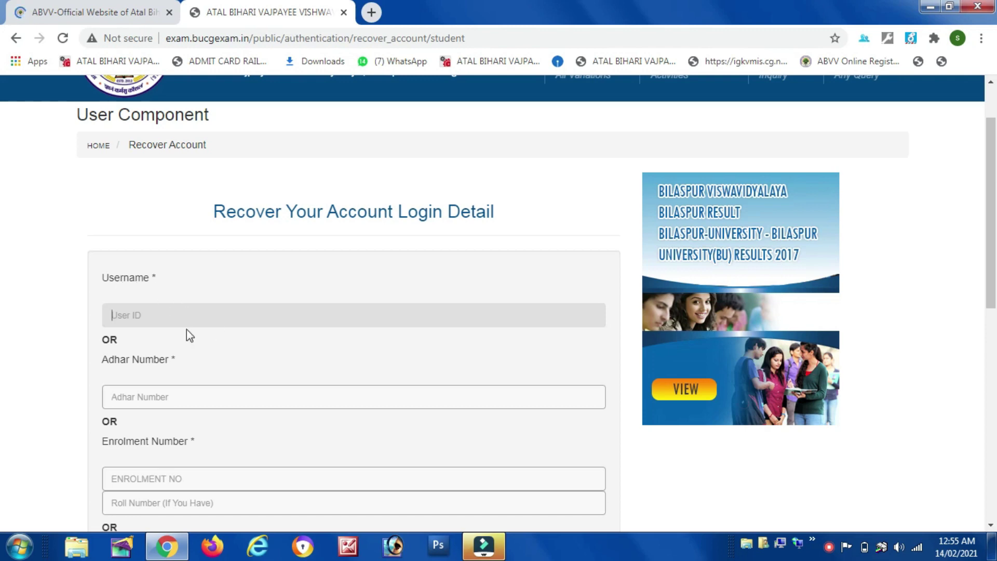
scroll(201, 355, "down", 2)
scroll(200, 347, "up", 1)
triple_click(179, 288)
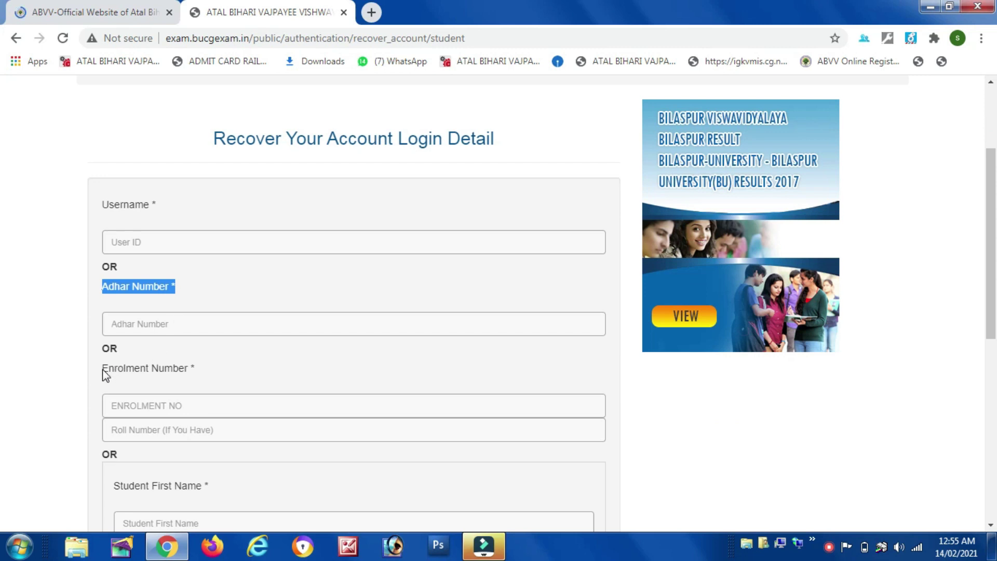
left_click_drag(104, 372, 190, 372)
scroll(195, 375, "down", 4)
left_click_drag(114, 268, 200, 285)
left_click_drag(115, 336, 217, 336)
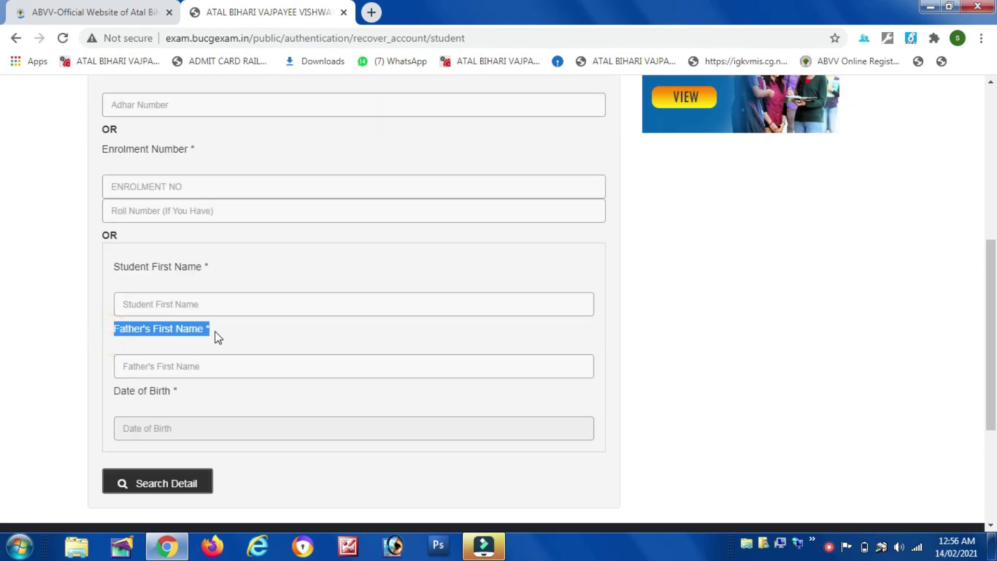
scroll(214, 412, "down", 2)
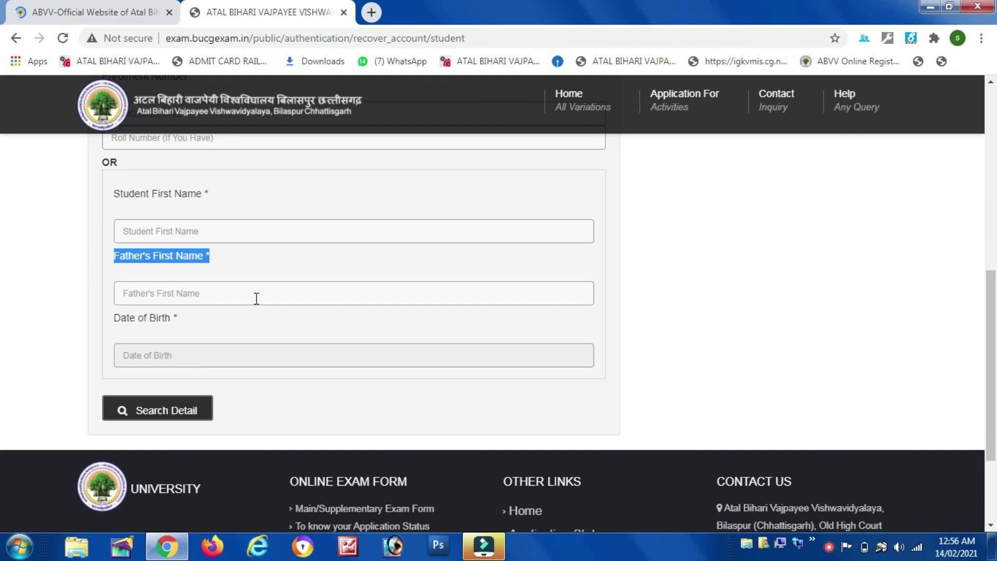
Enter the student's enrolment number in the recovery form and search for the account detail
scroll(246, 322, "up", 3)
scroll(232, 367, "up", 2)
left_click(172, 256)
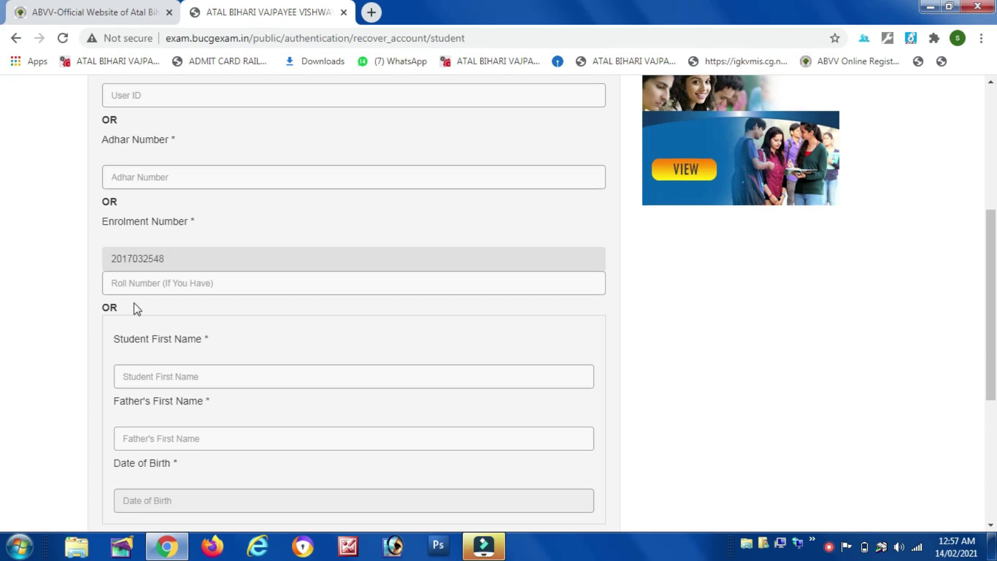
scroll(135, 309, "down", 3)
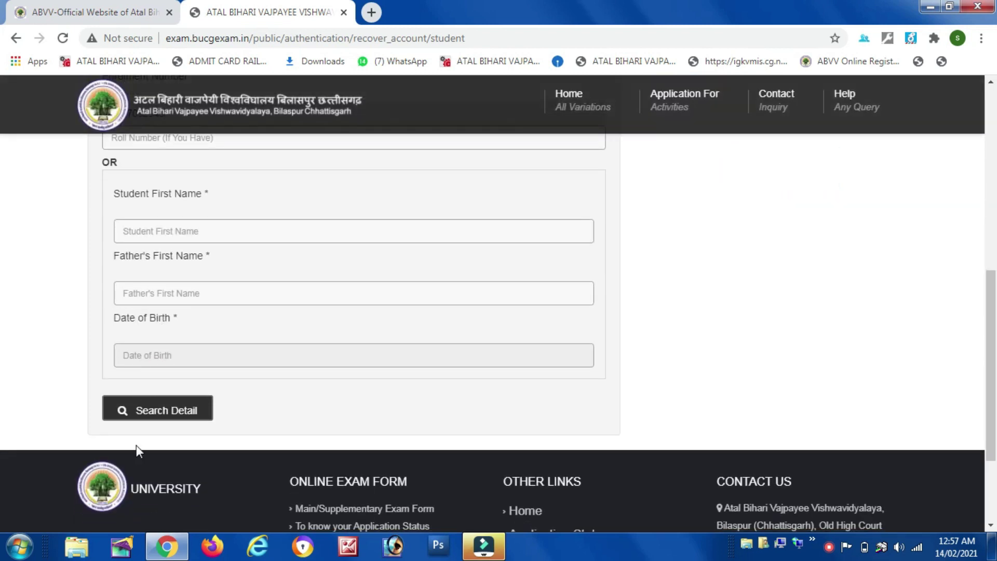
left_click(181, 413)
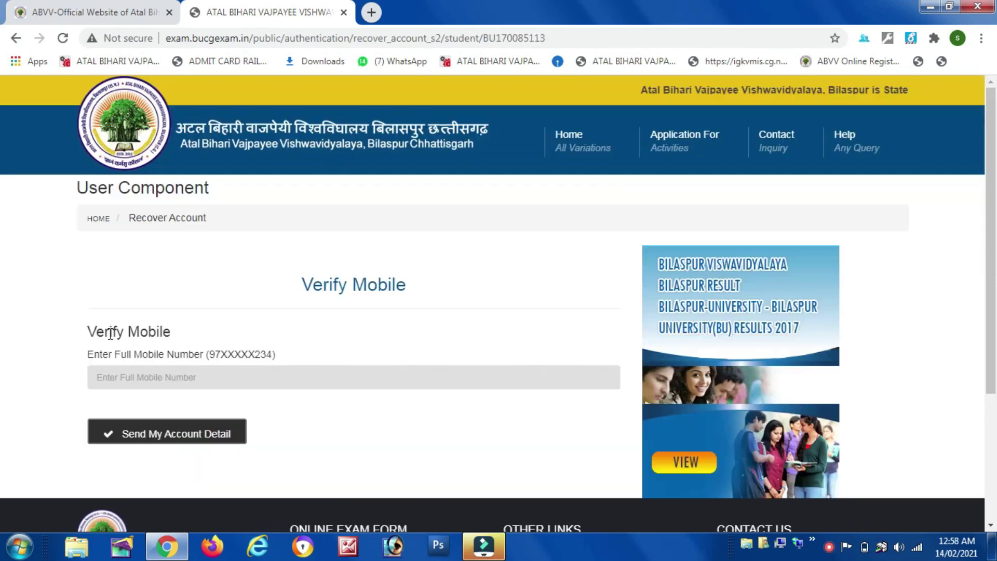
Verify the account with the full registered mobile number, request the login details and read the delivery notice
left_click_drag(110, 333, 157, 332)
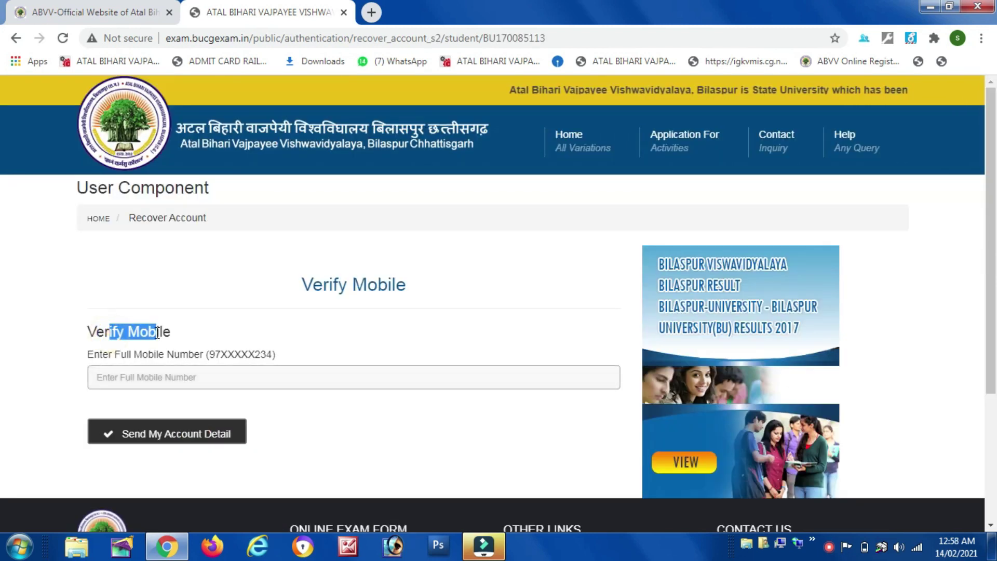
left_click(252, 369)
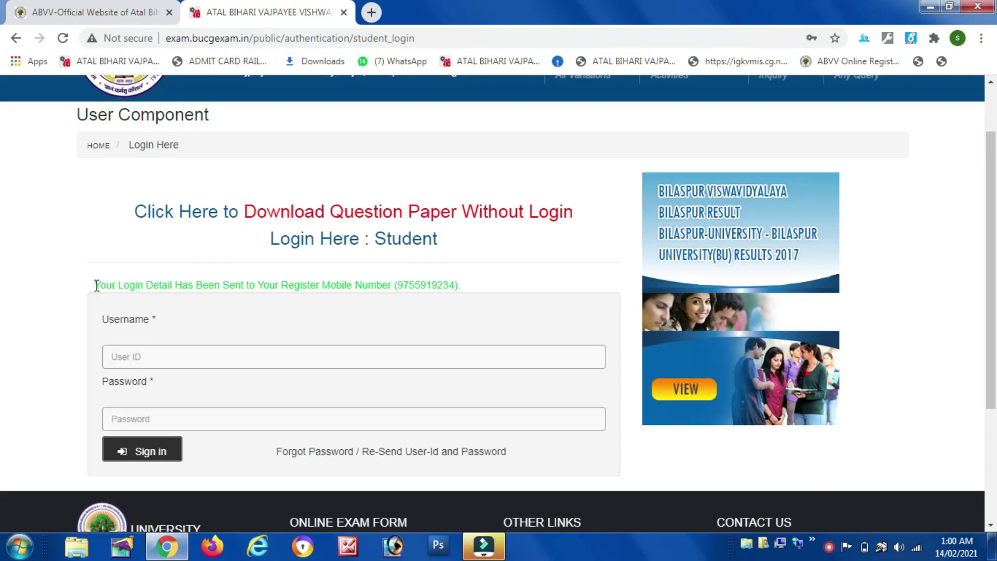
left_click_drag(96, 285, 497, 284)
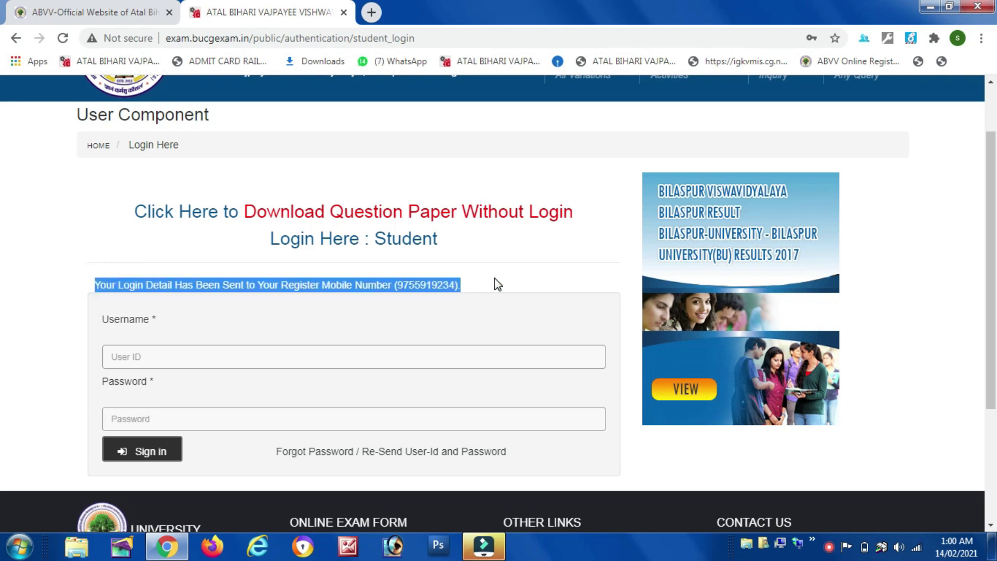
Sign in with the student's user ID and password and read the examination form note on the notice board
scroll(494, 283, "up", 2)
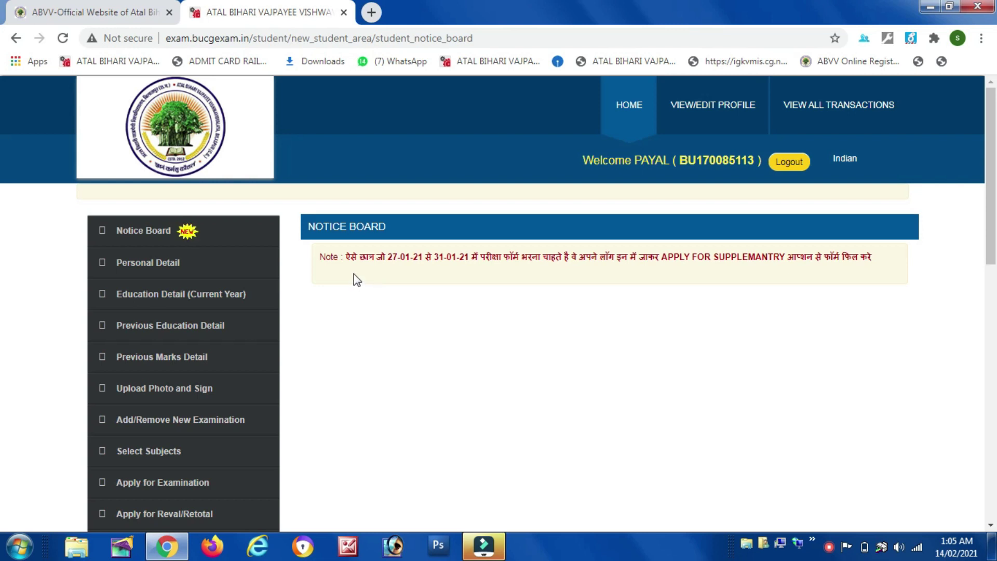
left_click_drag(345, 254, 597, 256)
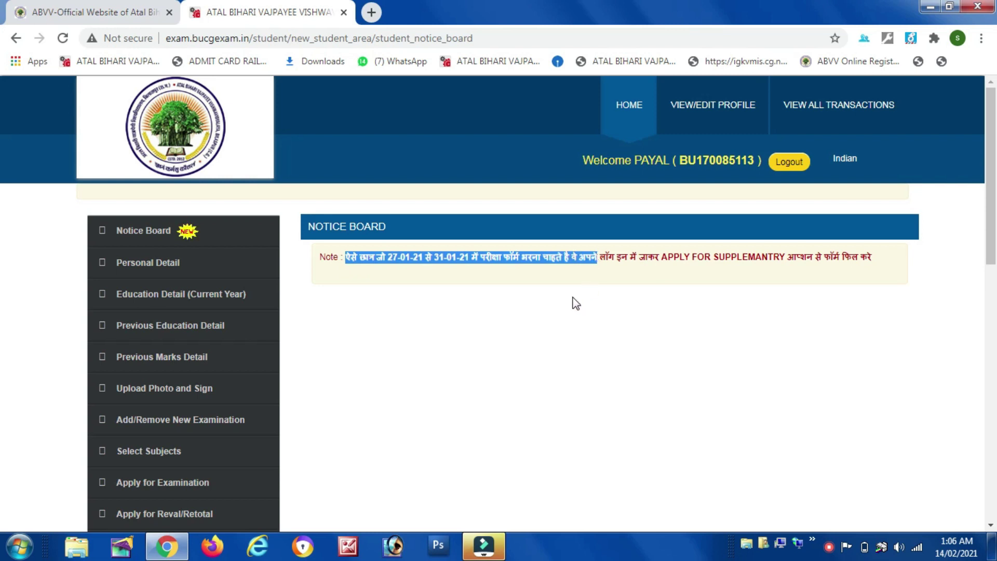
Open the Personal Detail page and review its fields and the note about which ones cannot be edited
left_click(132, 270)
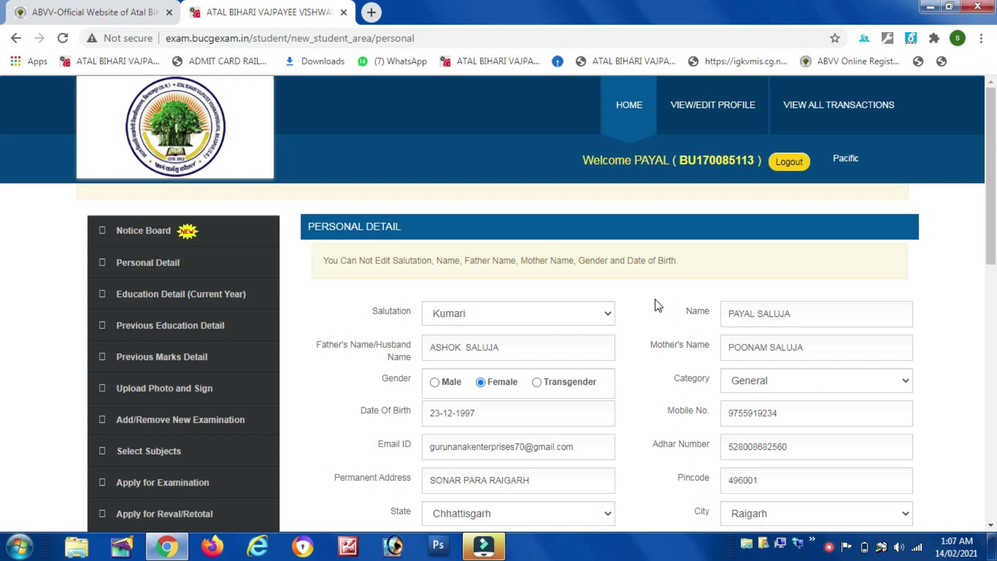
scroll(658, 304, "down", 1)
scroll(657, 312, "down", 1)
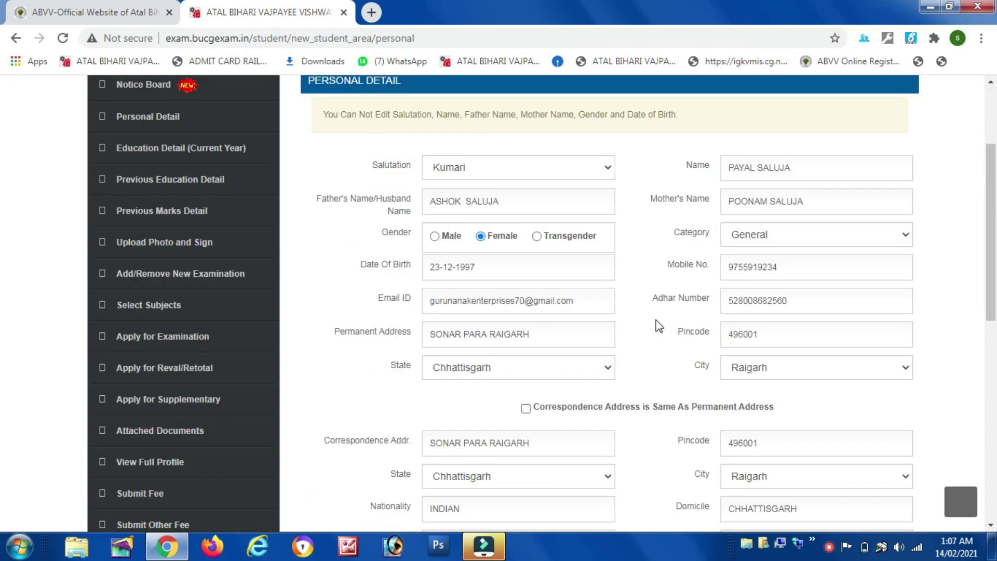
scroll(656, 326, "down", 2)
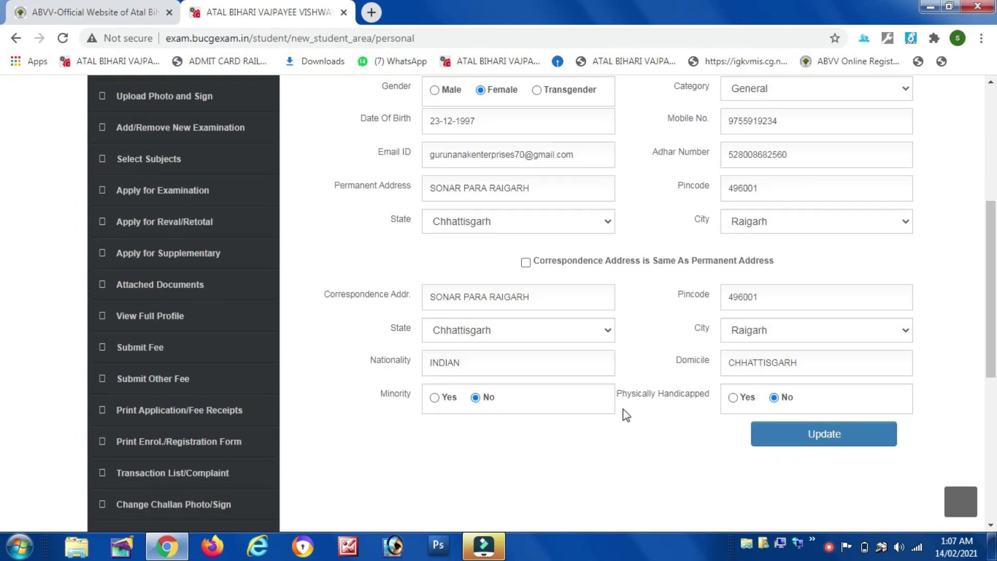
scroll(626, 414, "up", 4)
left_click_drag(323, 260, 684, 254)
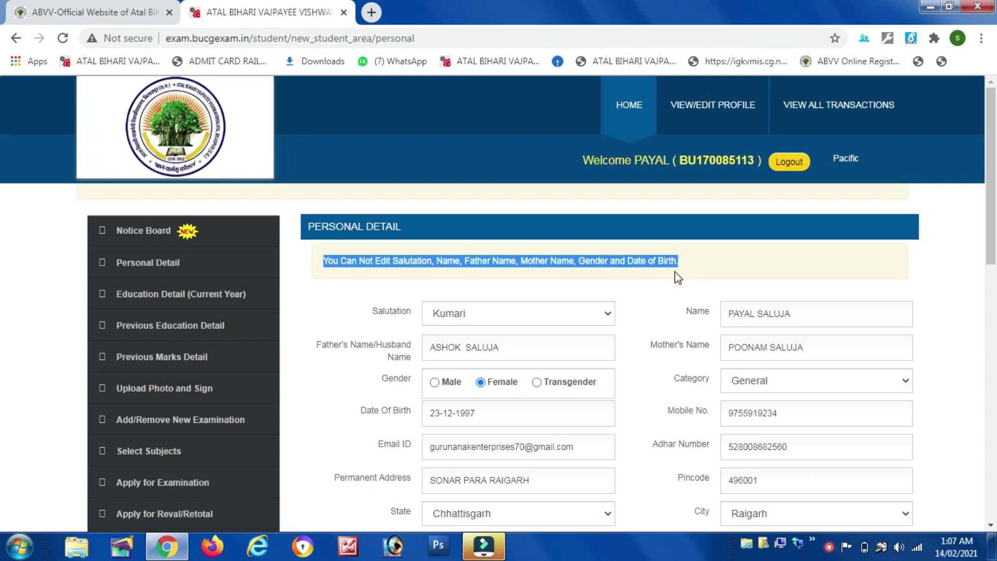
Submit the update of the student's personal details
scroll(628, 411, "down", 7)
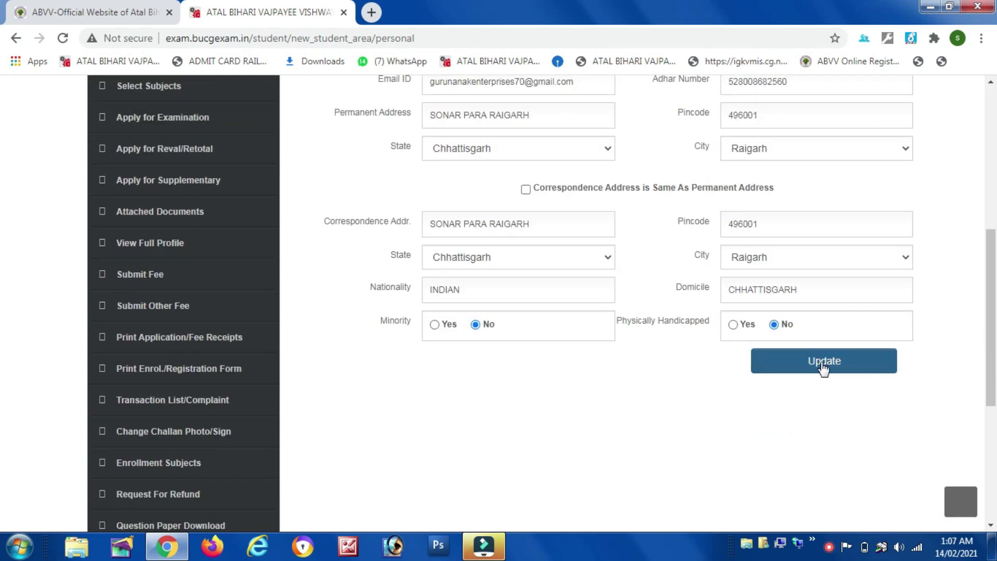
left_click(850, 366)
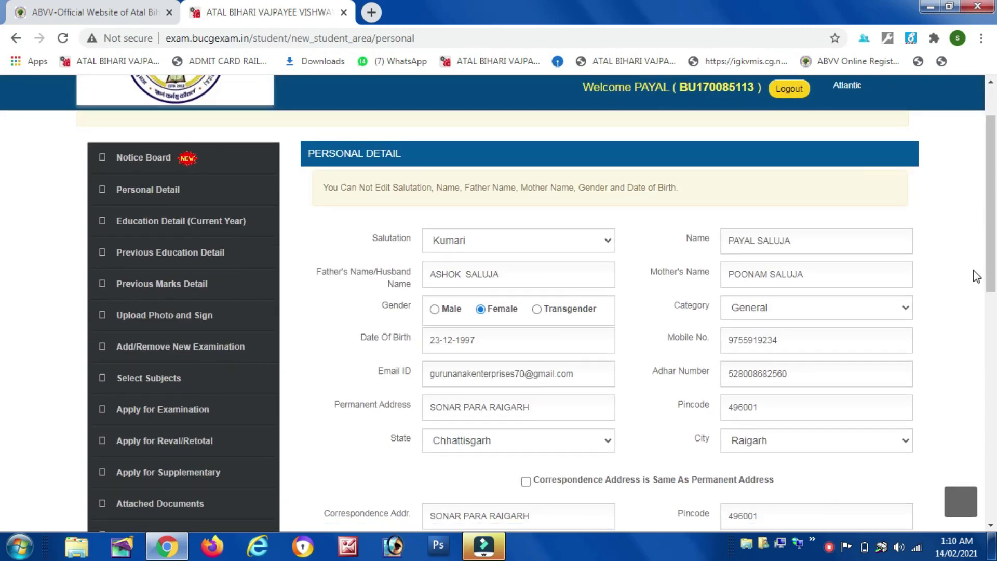
scroll(971, 278, "down", 4)
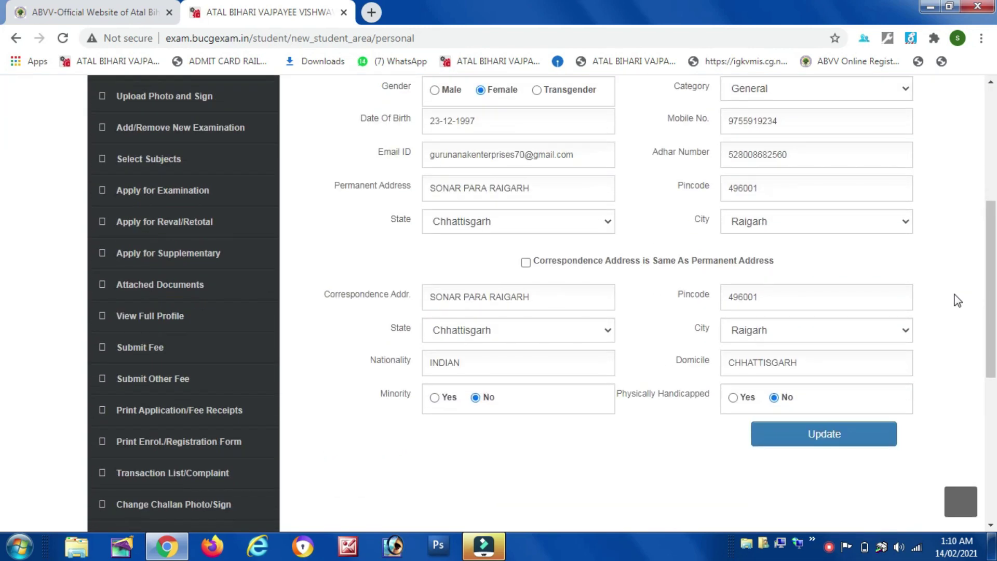
left_click(826, 442)
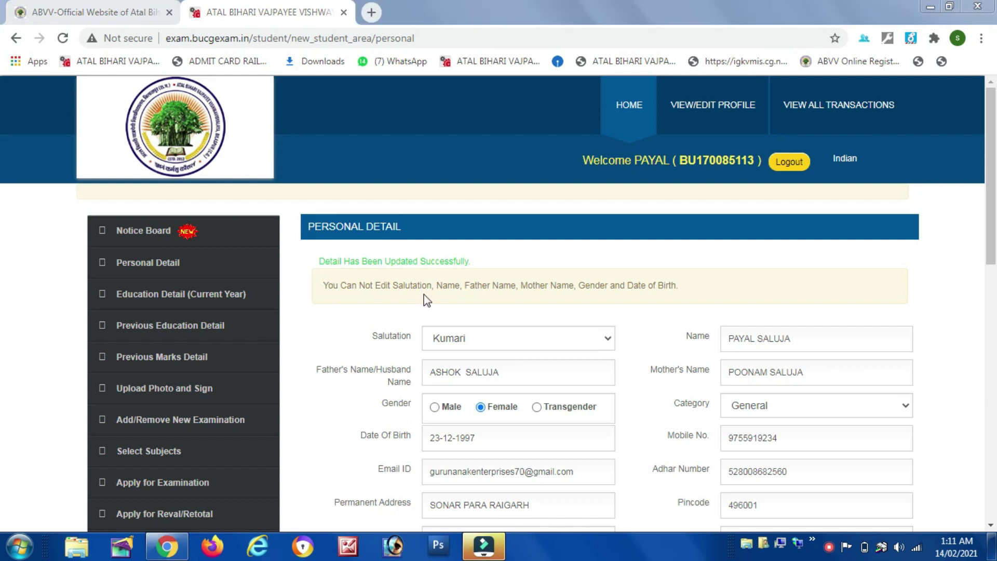
left_click(505, 245)
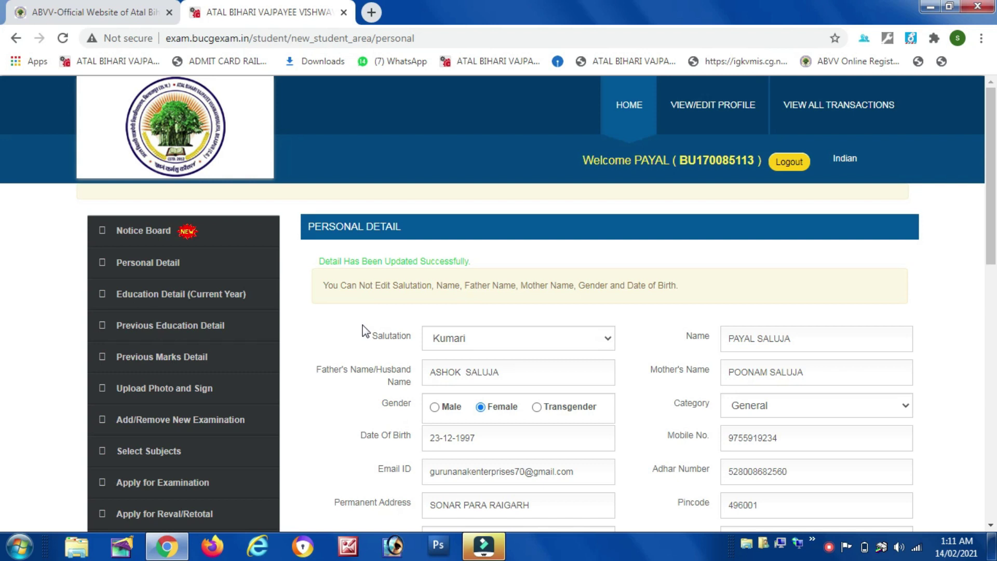
Open the Previous Education Detail page and save the 10th and 12th class records
left_click(160, 327)
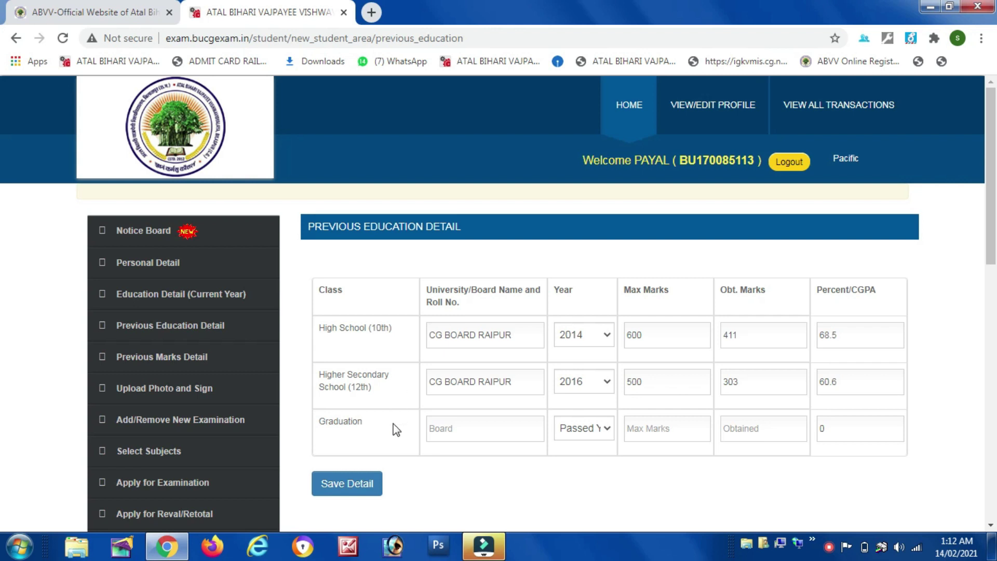
left_click(359, 488)
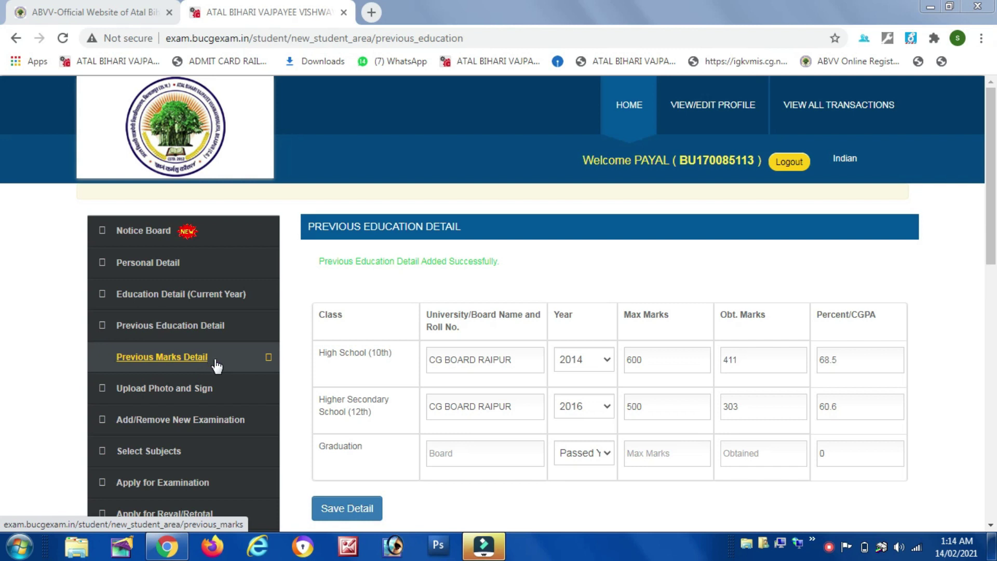
Check the Previous Marks Detail page and open the page for uploading the photo and signature
left_click(186, 360)
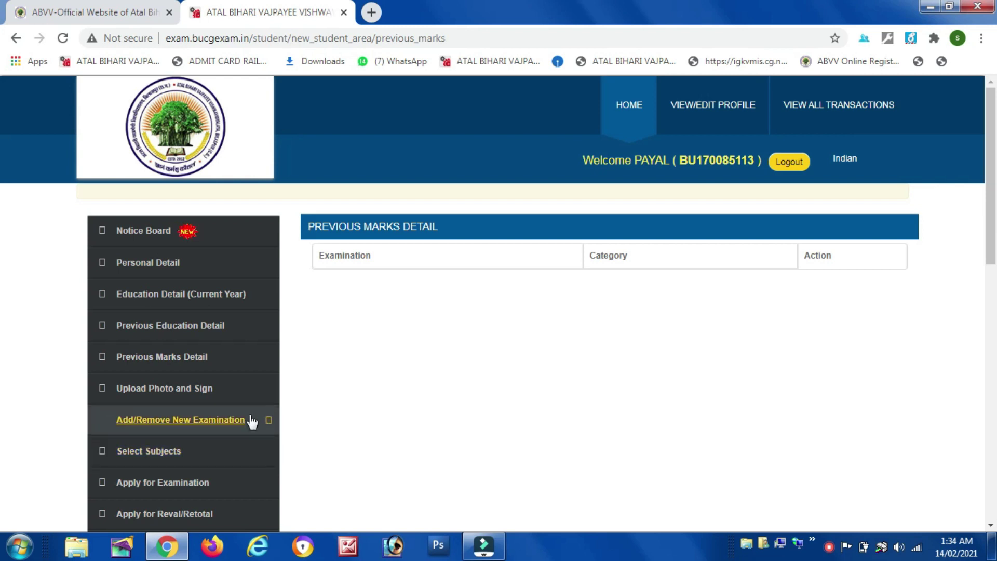
left_click(196, 391)
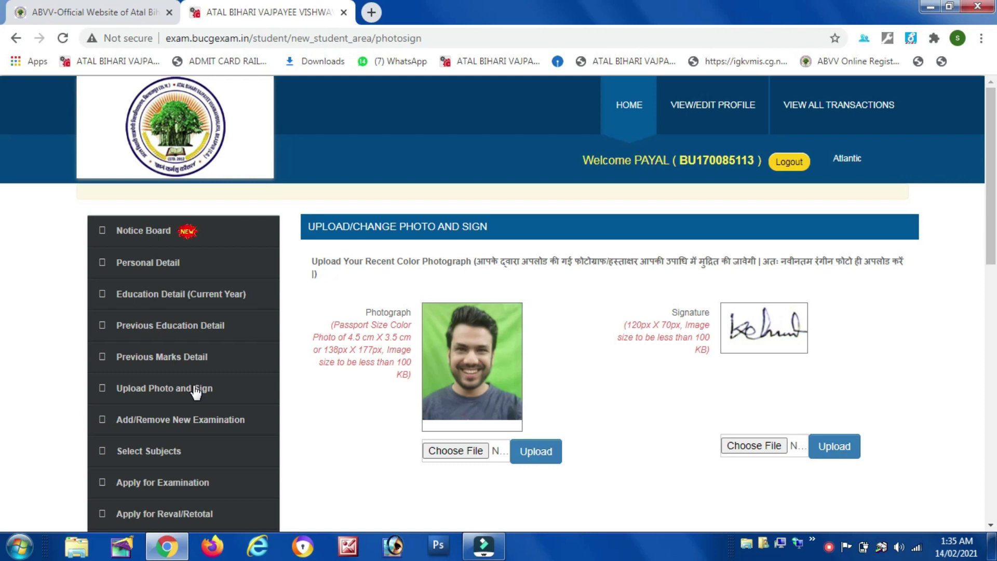
left_click(456, 451)
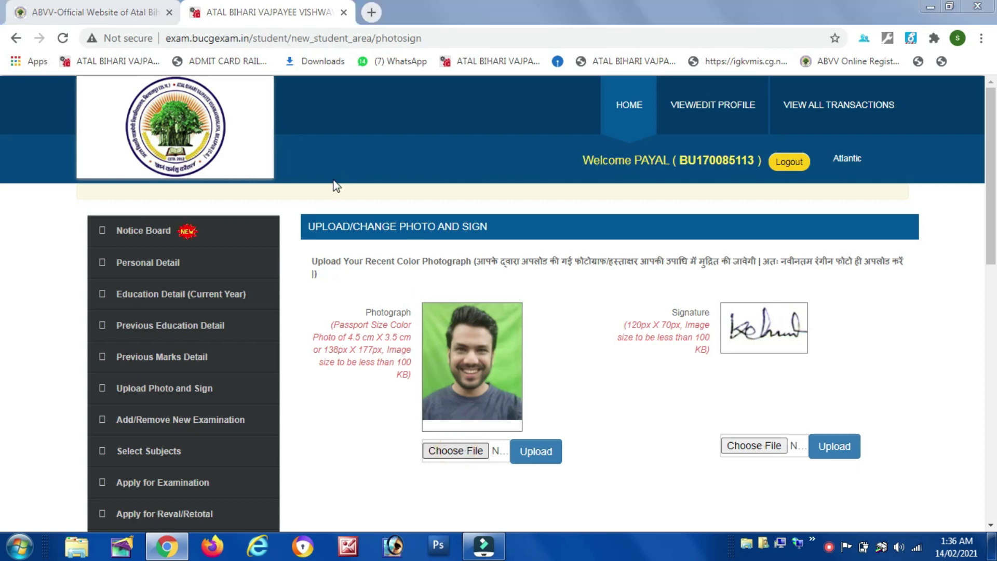
left_click(232, 186)
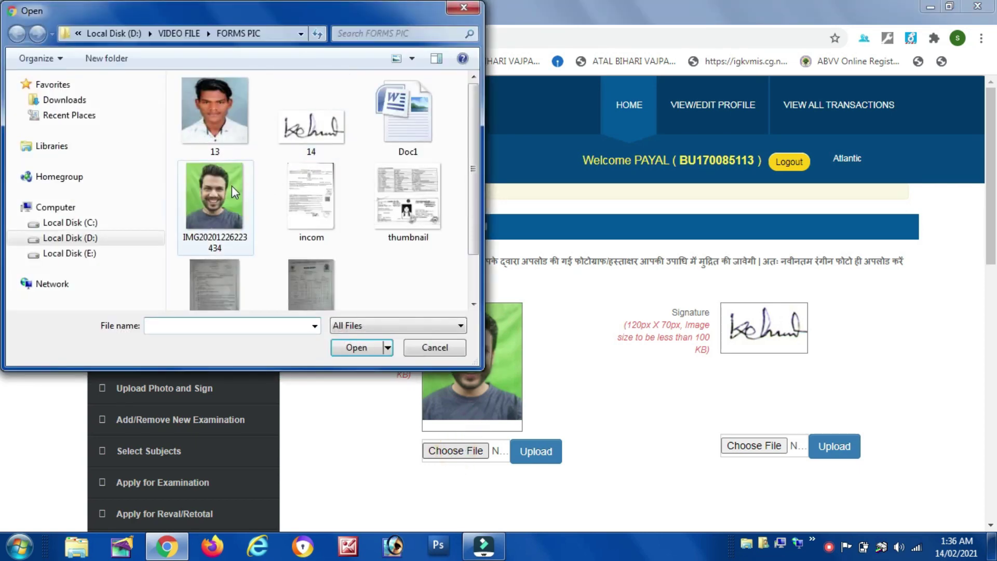
left_click(367, 352)
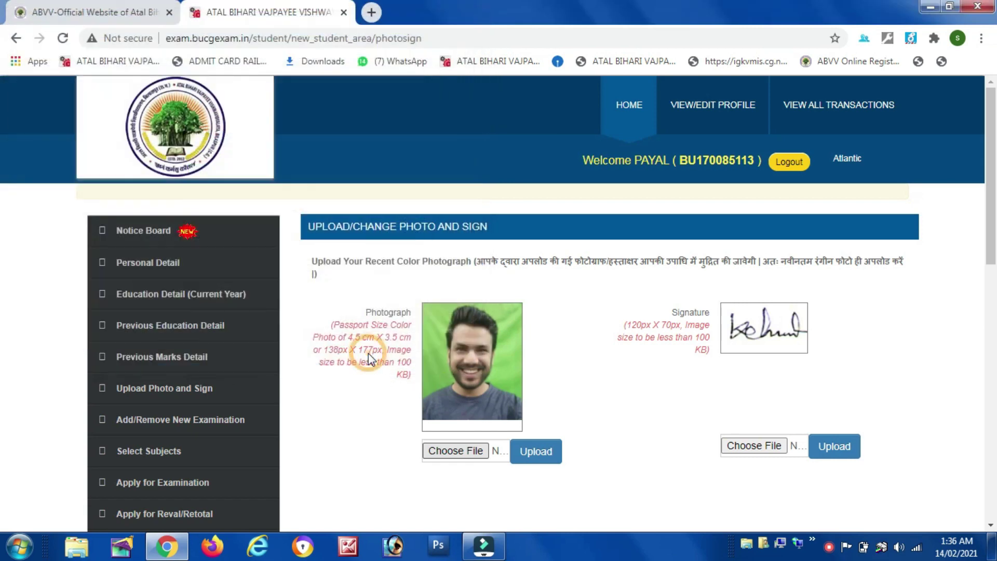
left_click(531, 464)
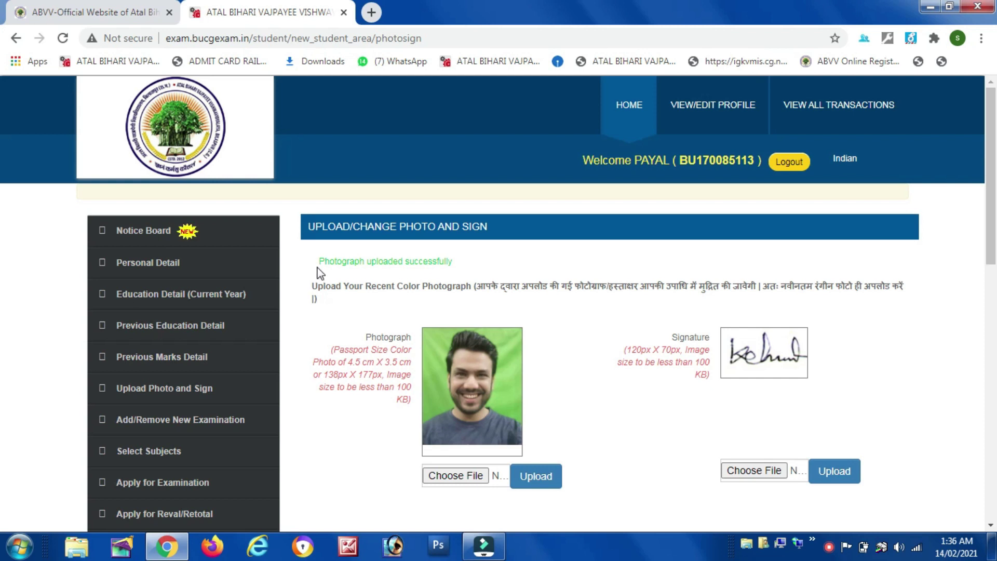
left_click_drag(319, 261, 453, 262)
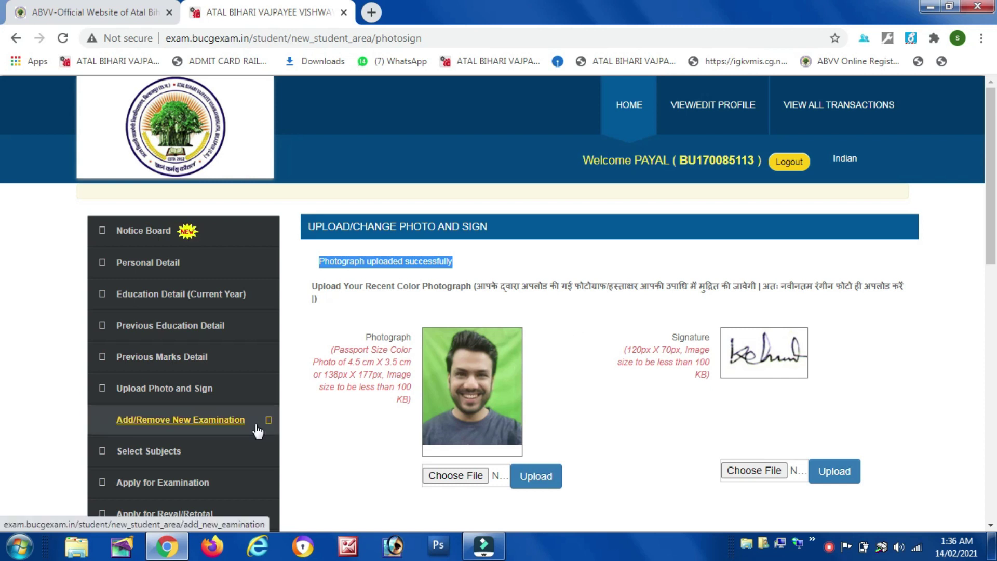
Add exam 002 - B.A. PART-II (TWO) as Regular at institute 820 - Janki College of Education, and check the examination list
left_click(222, 420)
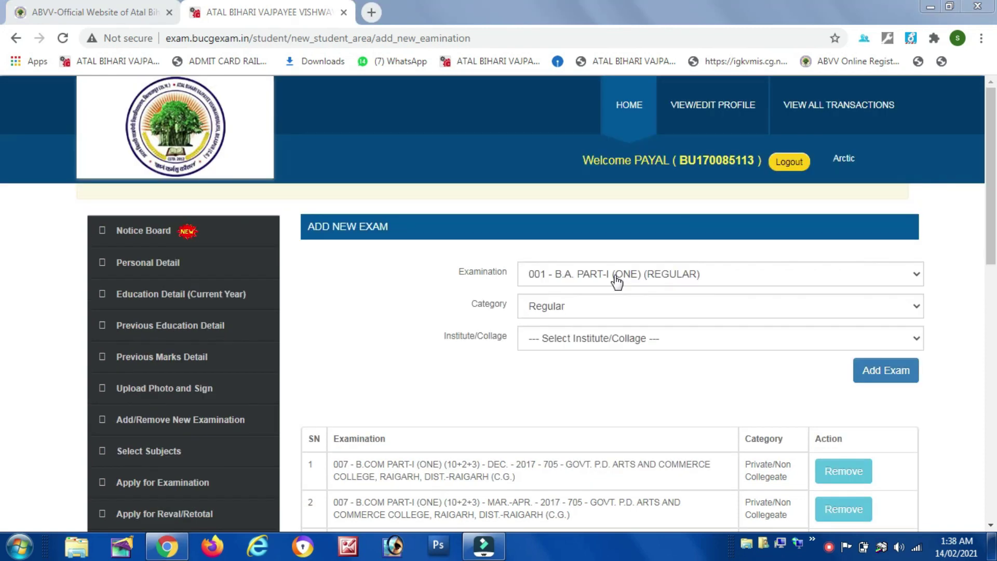
left_click(617, 281)
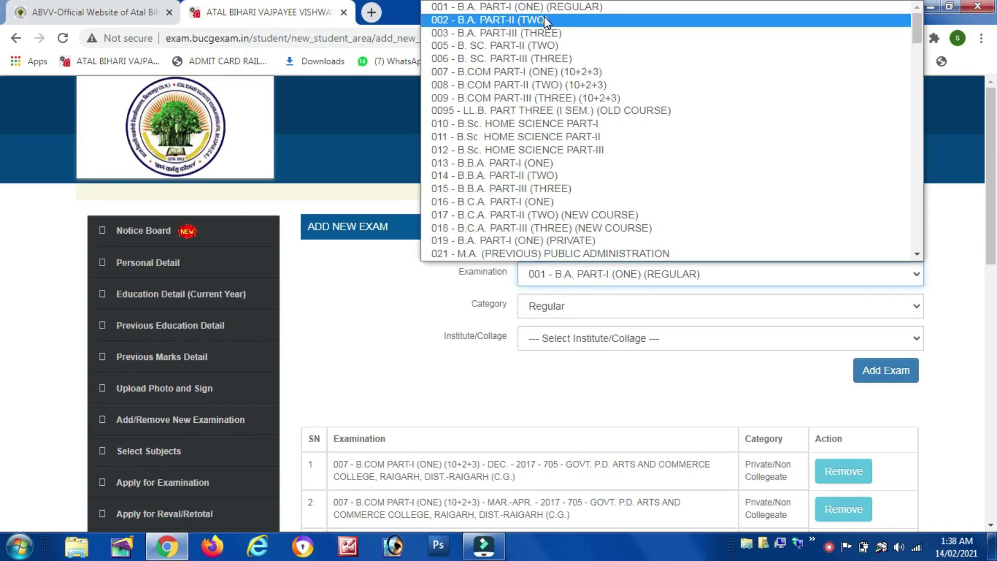
left_click(544, 21)
left_click(594, 310)
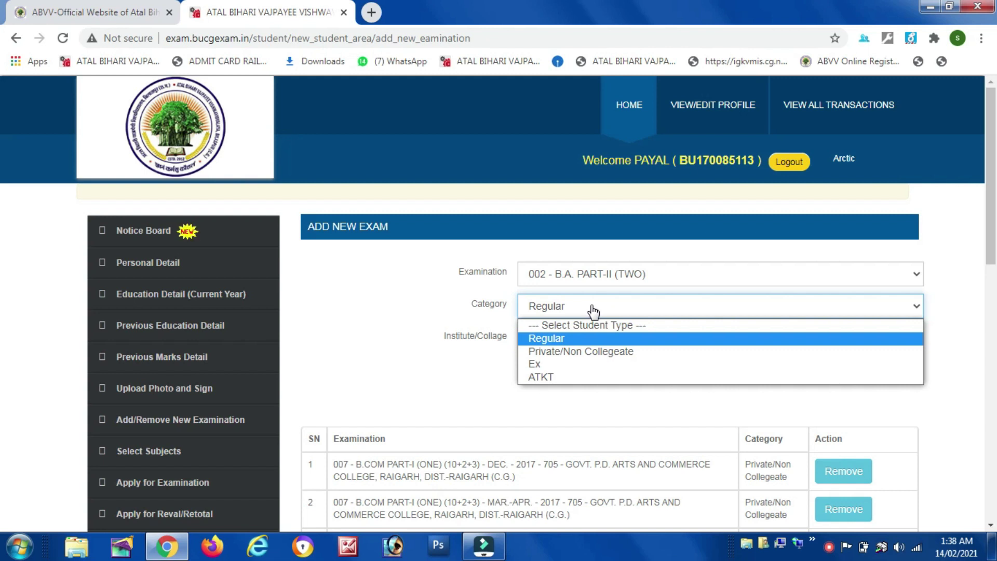
left_click(571, 338)
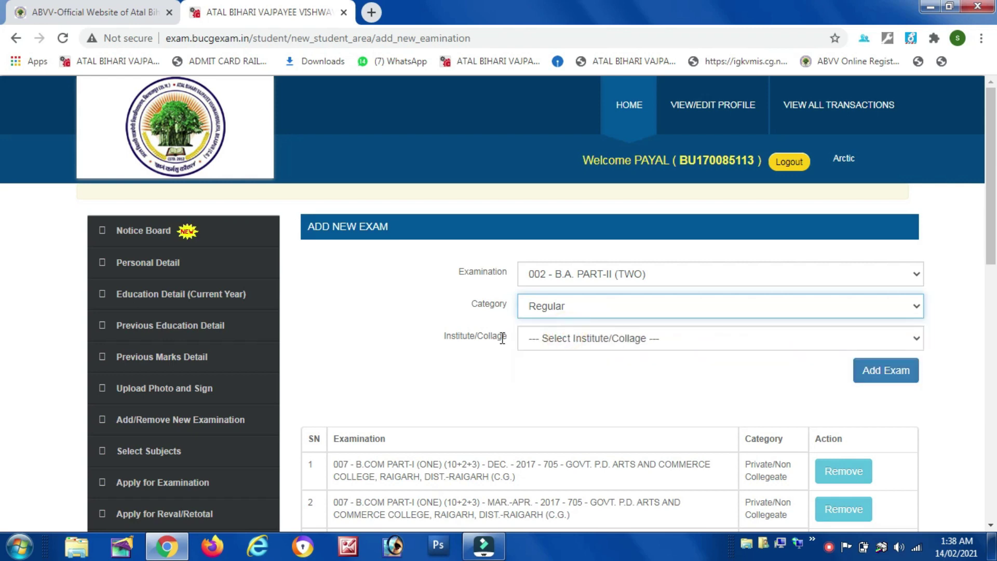
left_click(556, 340)
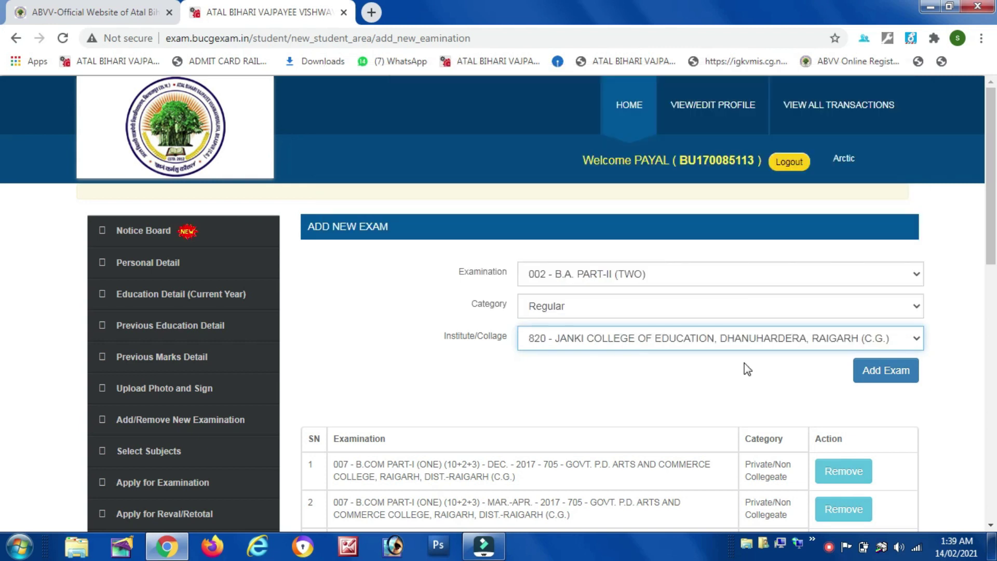
left_click(877, 382)
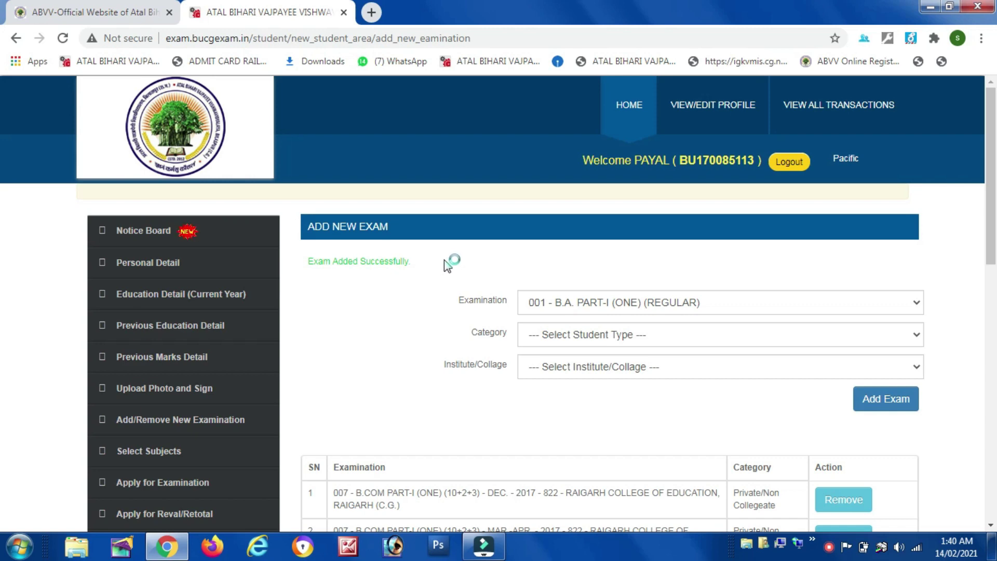
scroll(473, 311, "down", 1)
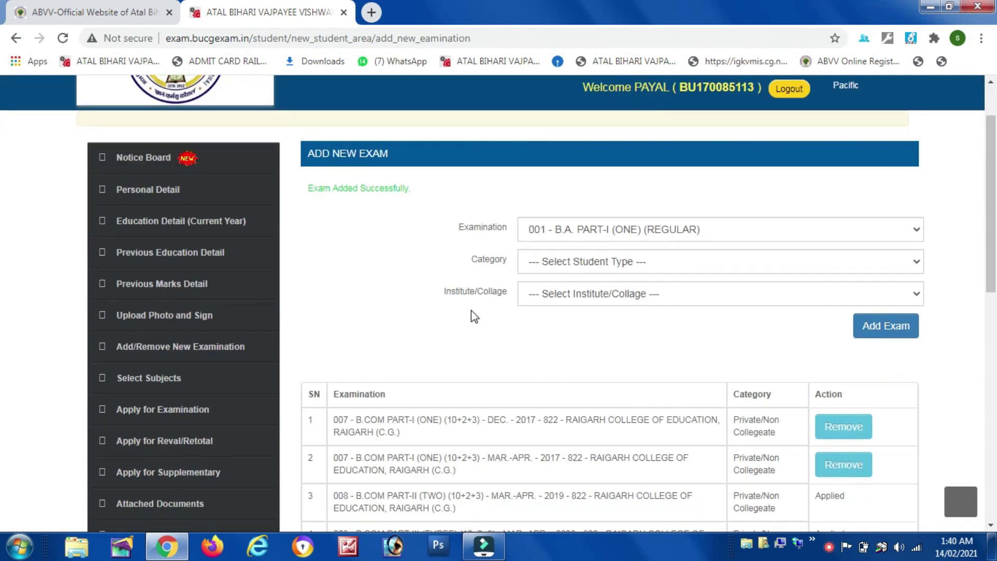
scroll(471, 310, "down", 2)
left_click_drag(308, 243, 726, 441)
left_click(649, 435)
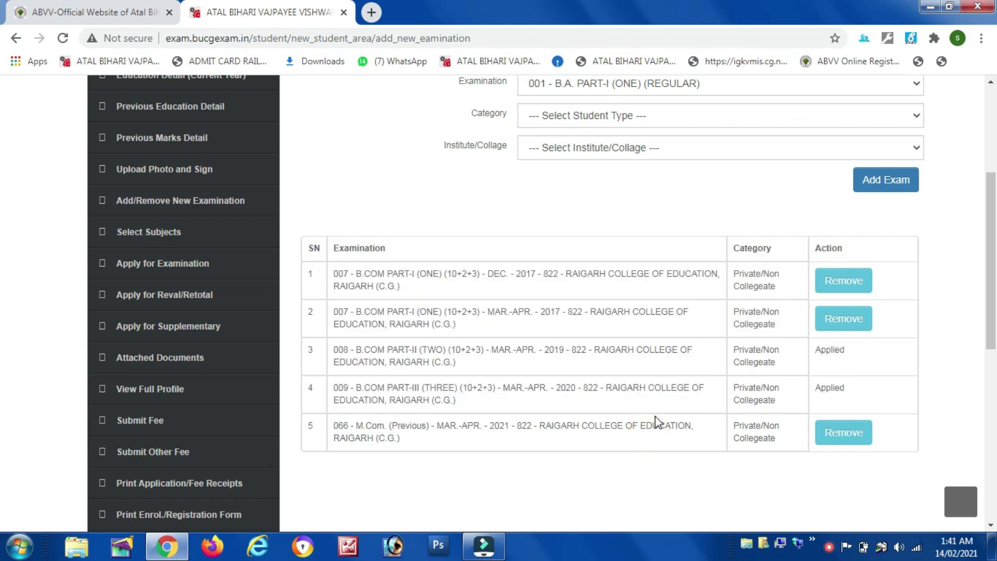
scroll(655, 422, "up", 2)
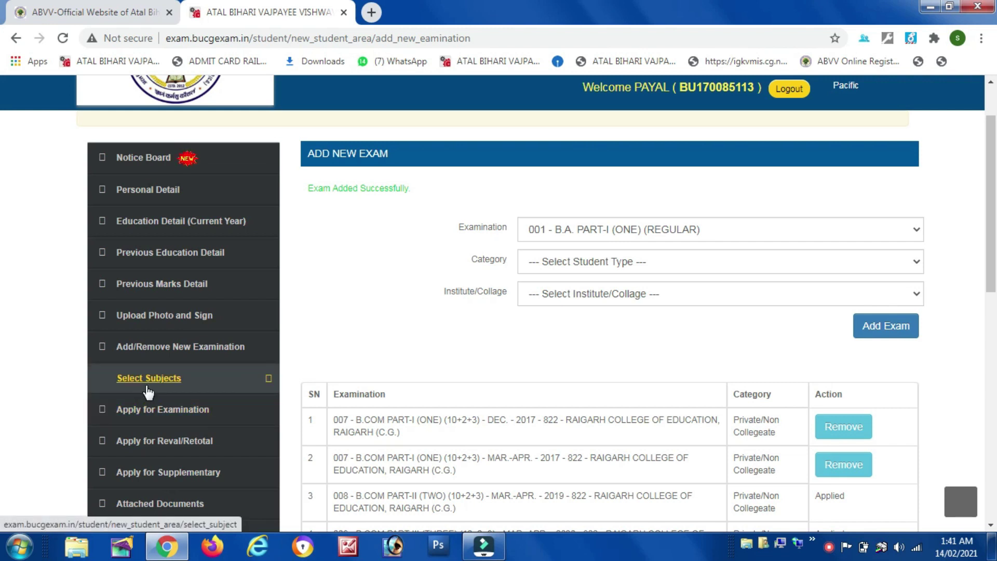
Open subject selection for the 066 - M.Com. (Previous) exam and save its five compulsory subjects
left_click(149, 379)
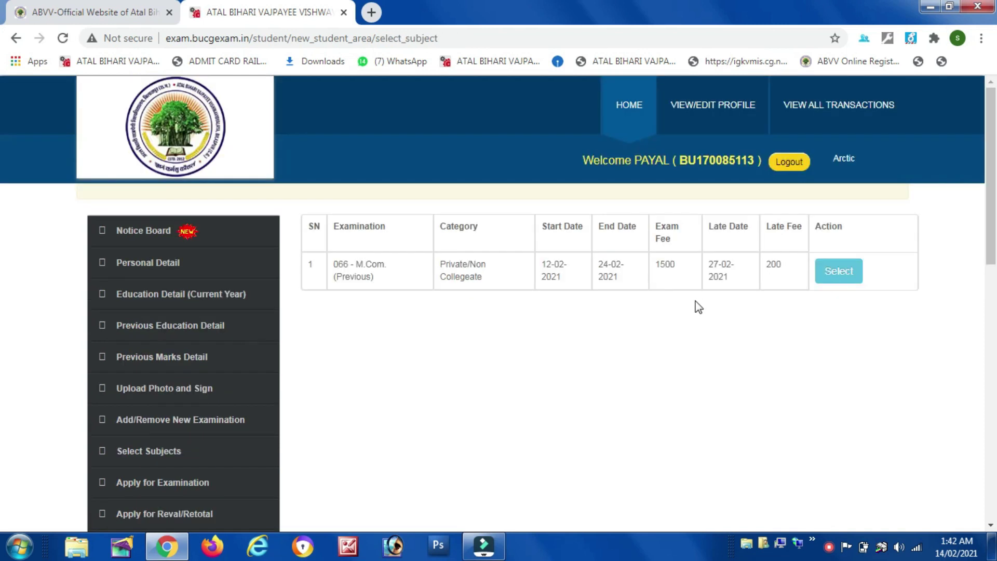
left_click(847, 277)
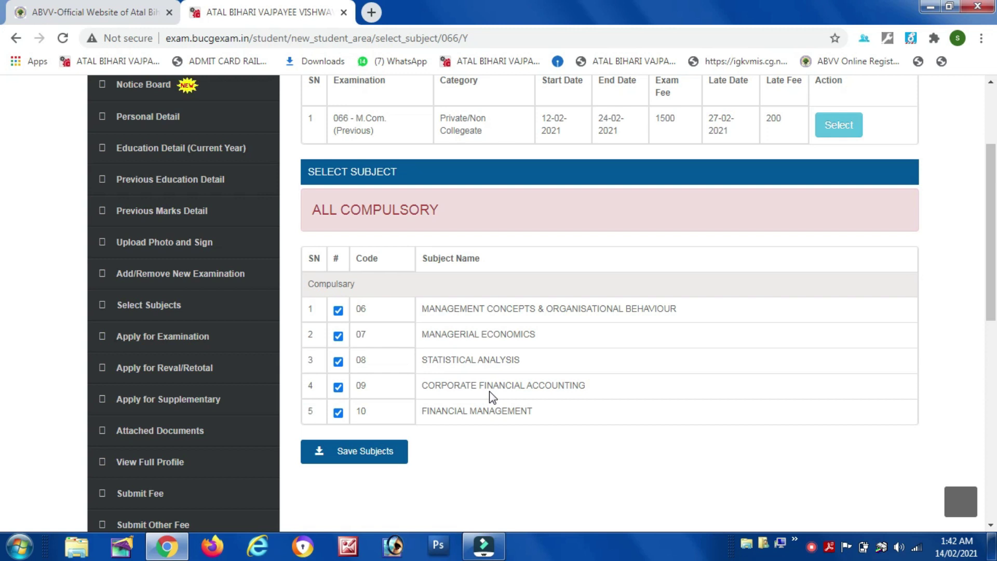
scroll(489, 394, "up", 1)
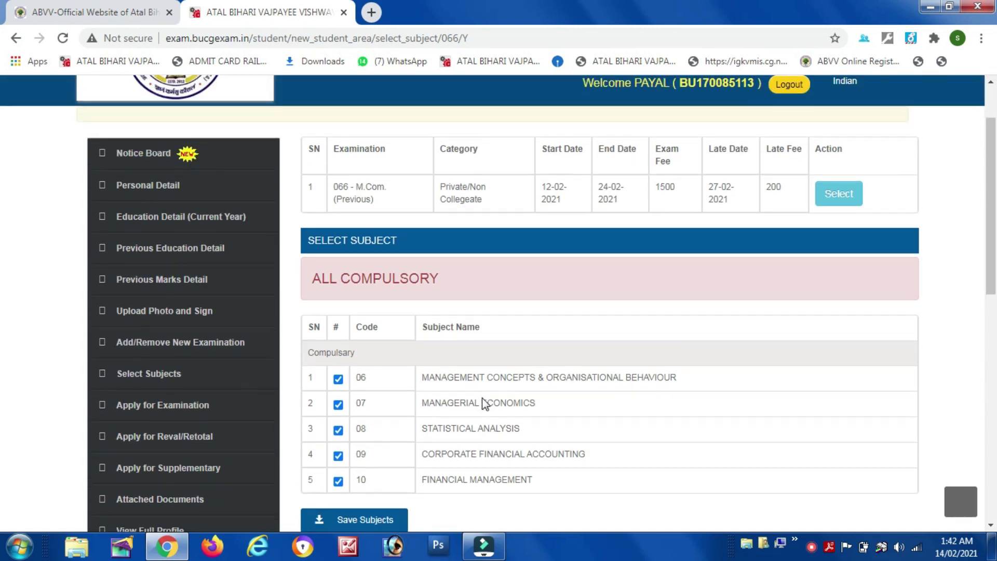
scroll(485, 398, "down", 1)
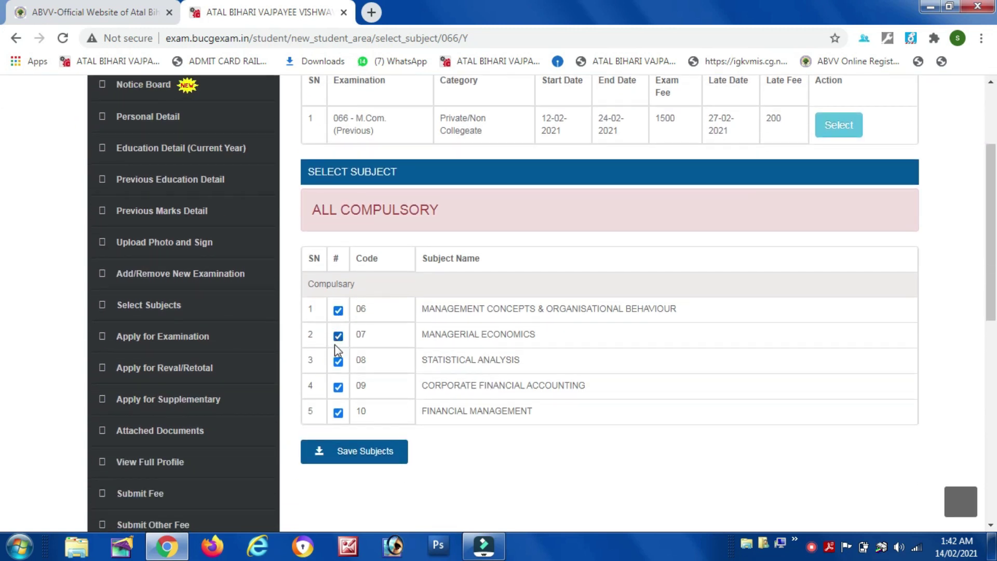
left_click(377, 458)
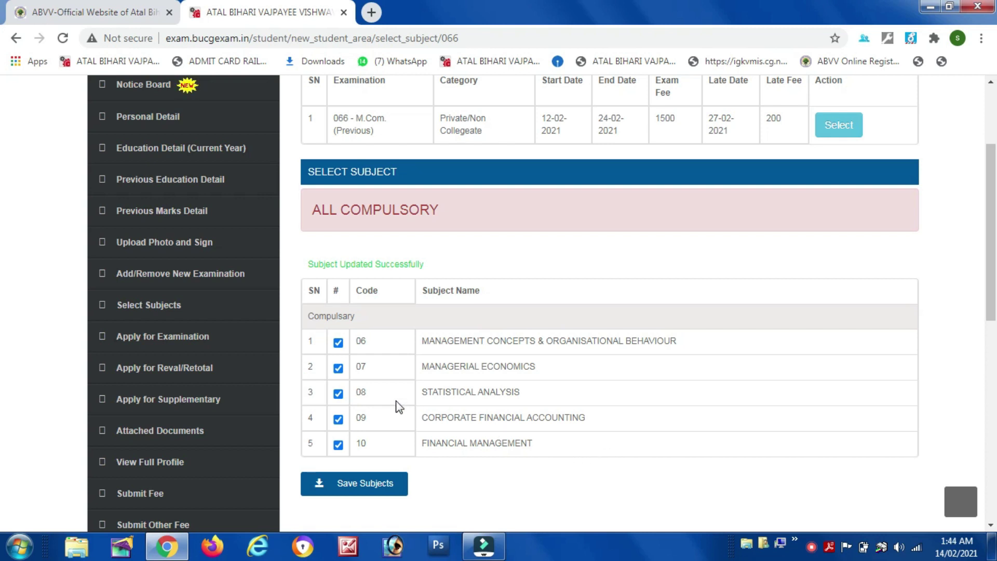
Apply for the 066 - M.Com. (Previous) examination and review the examination form preview down to the selected subjects
left_click(194, 336)
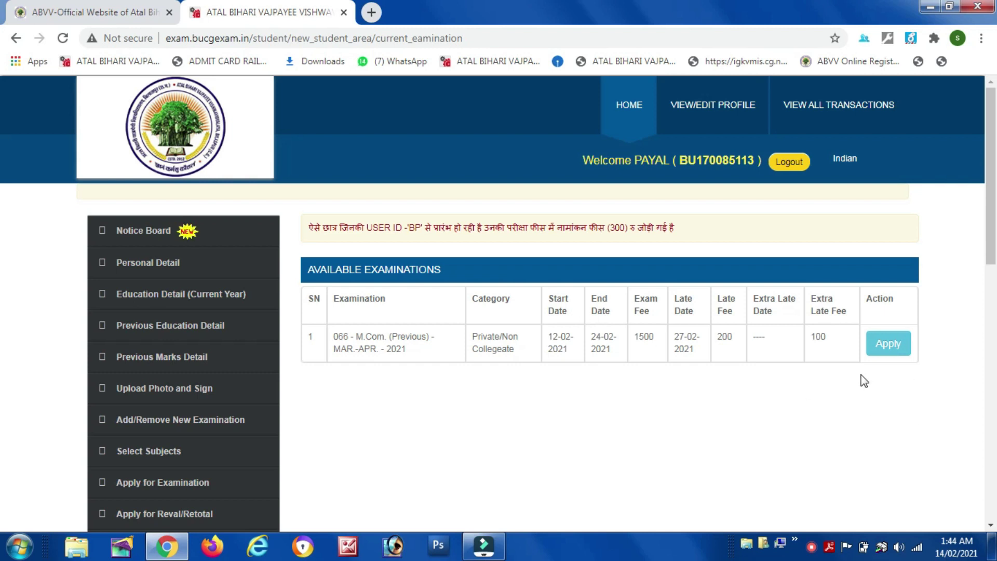
left_click(883, 347)
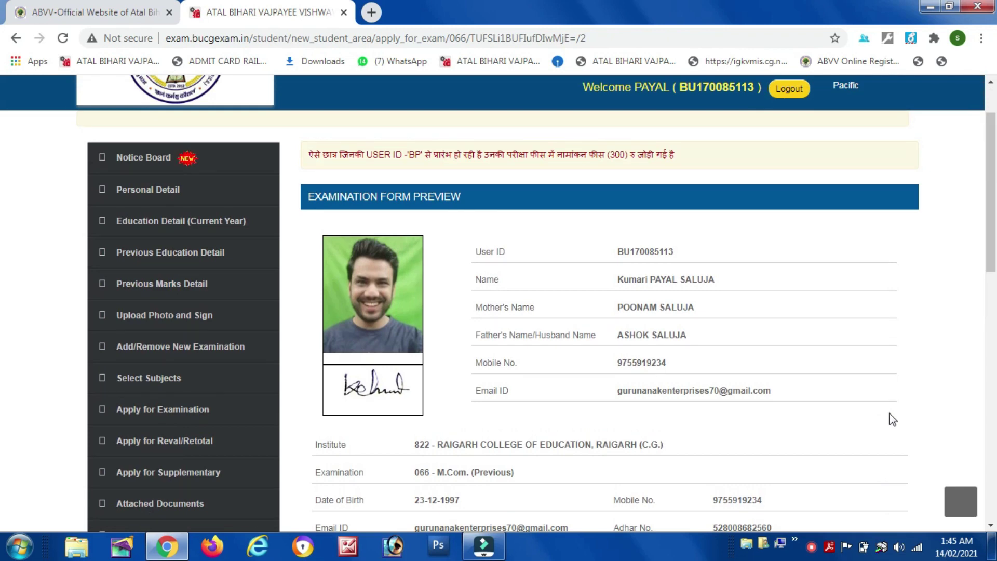
scroll(892, 418, "down", 1)
scroll(892, 419, "down", 15)
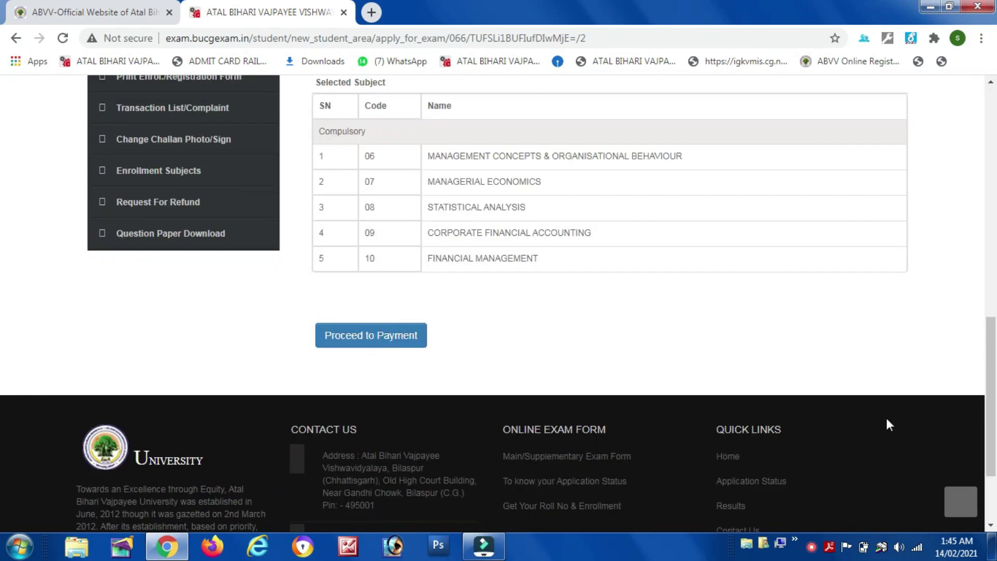
scroll(887, 420, "up", 8)
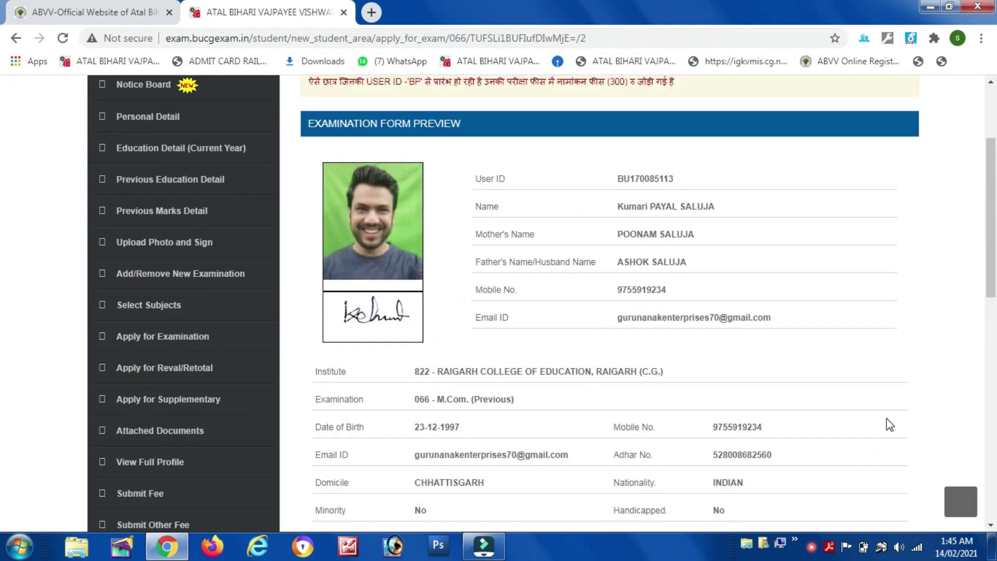
scroll(887, 419, "down", 2)
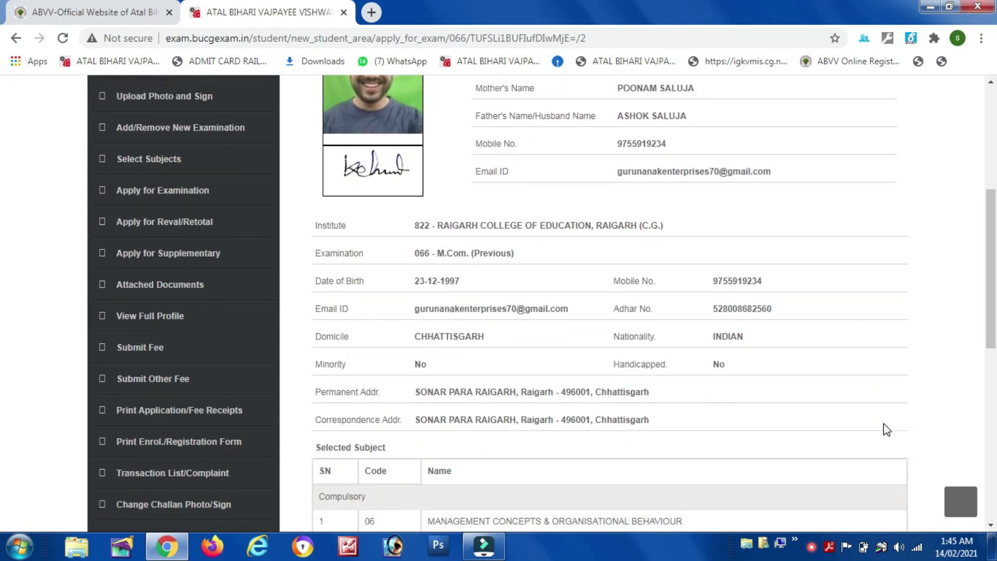
scroll(851, 425, "down", 4)
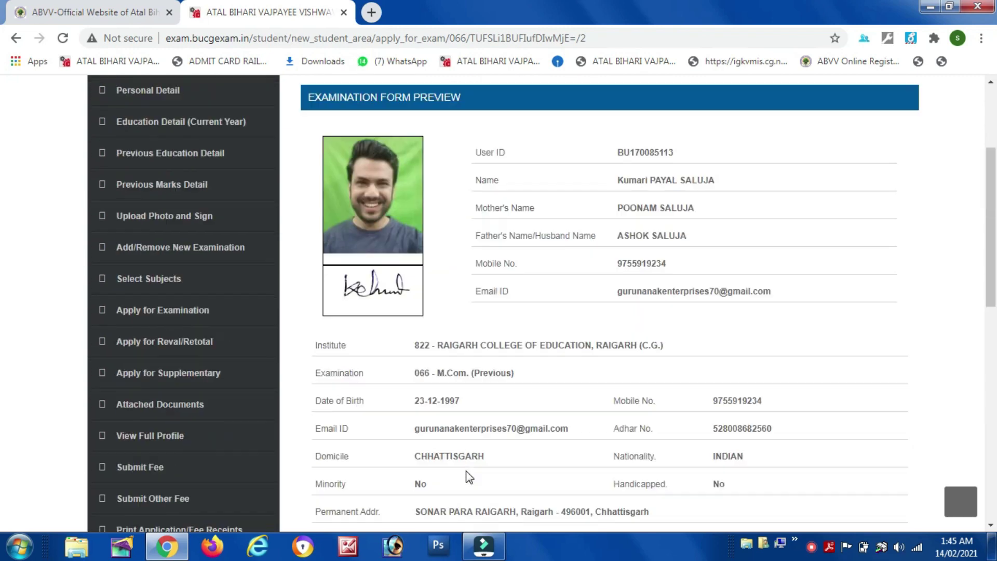
scroll(466, 470, "up", 3)
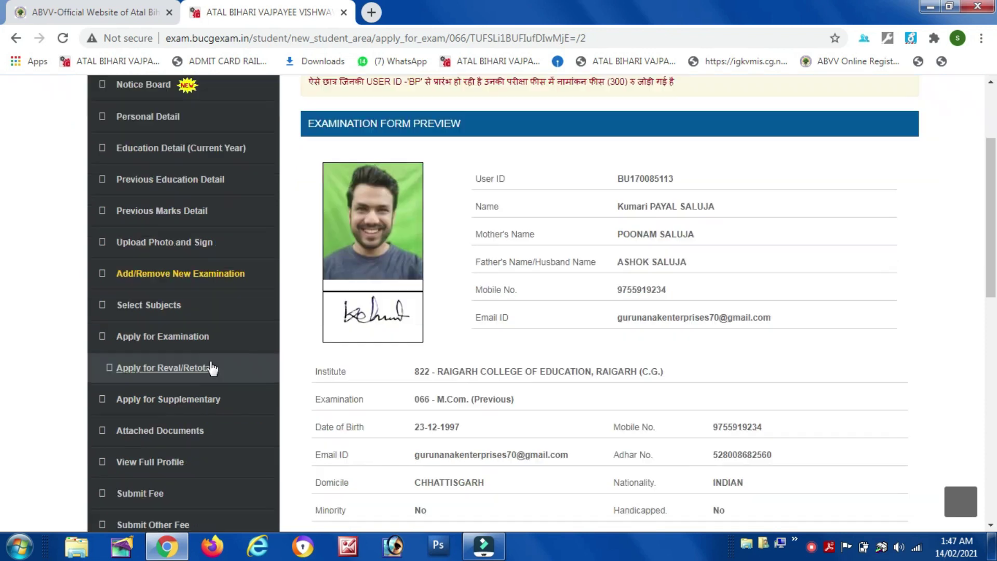
scroll(212, 364, "down", 1)
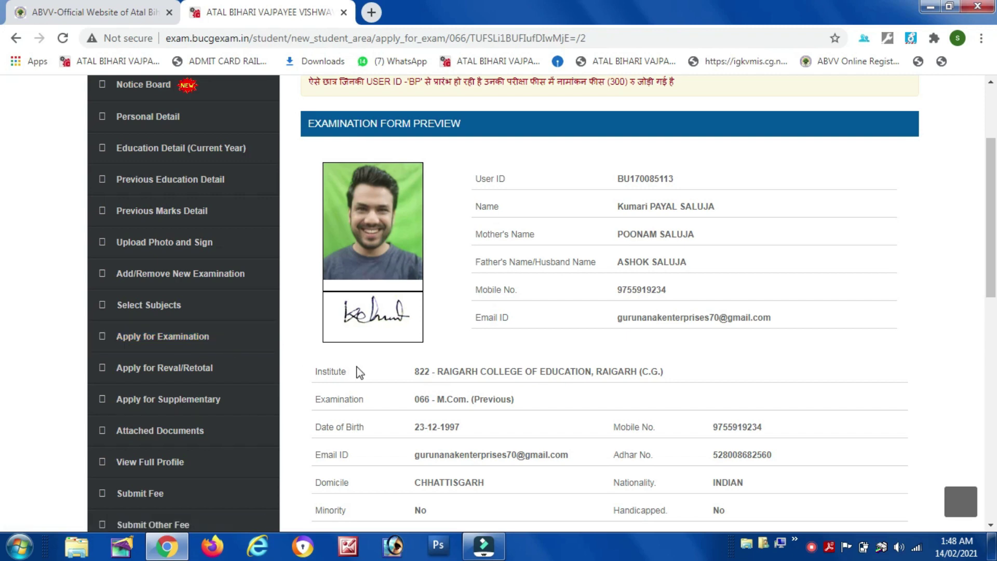
scroll(359, 372, "down", 4)
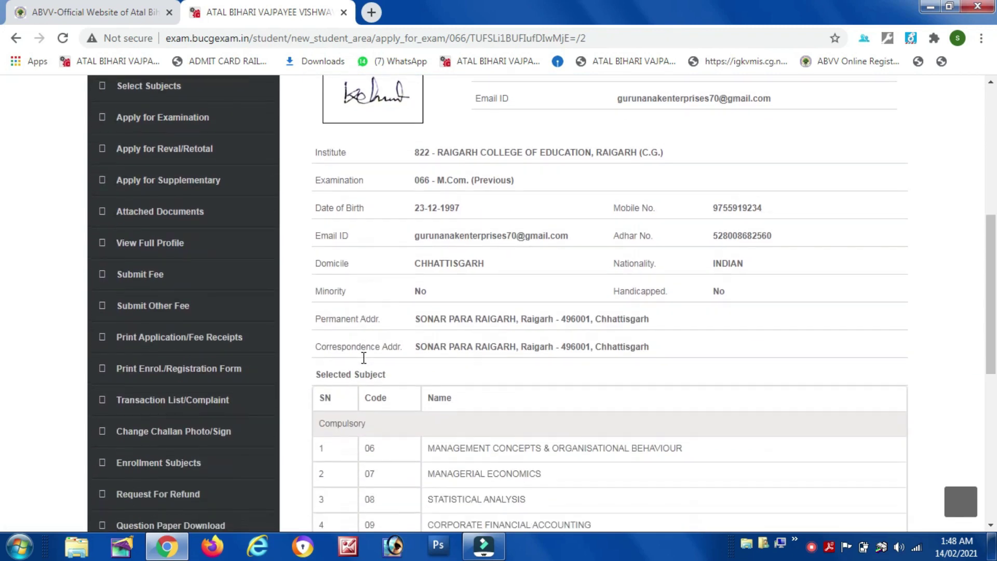
scroll(364, 357, "down", 7)
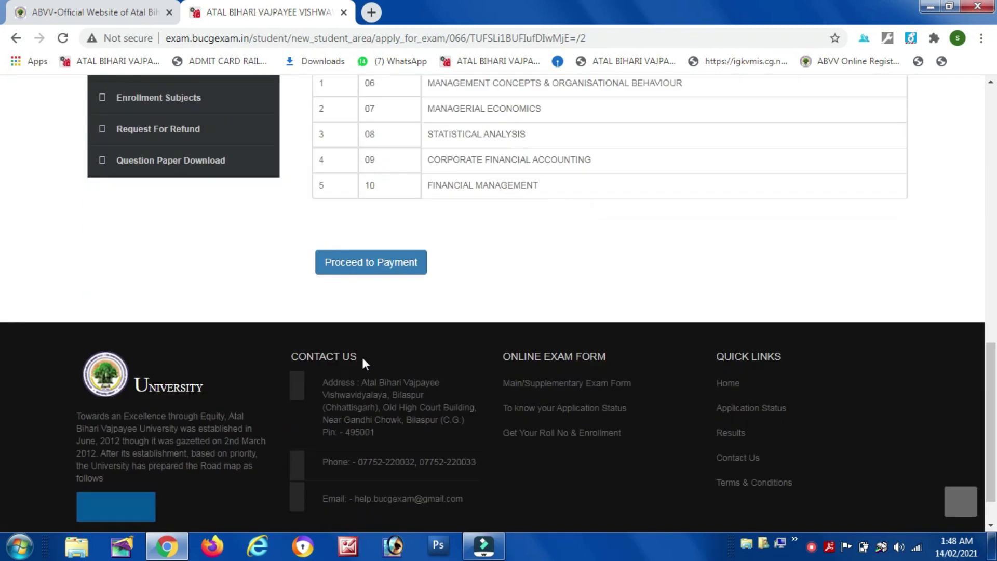
Proceed to payment from the form preview, check the fee details and go on to the payment gateway
left_click(358, 273)
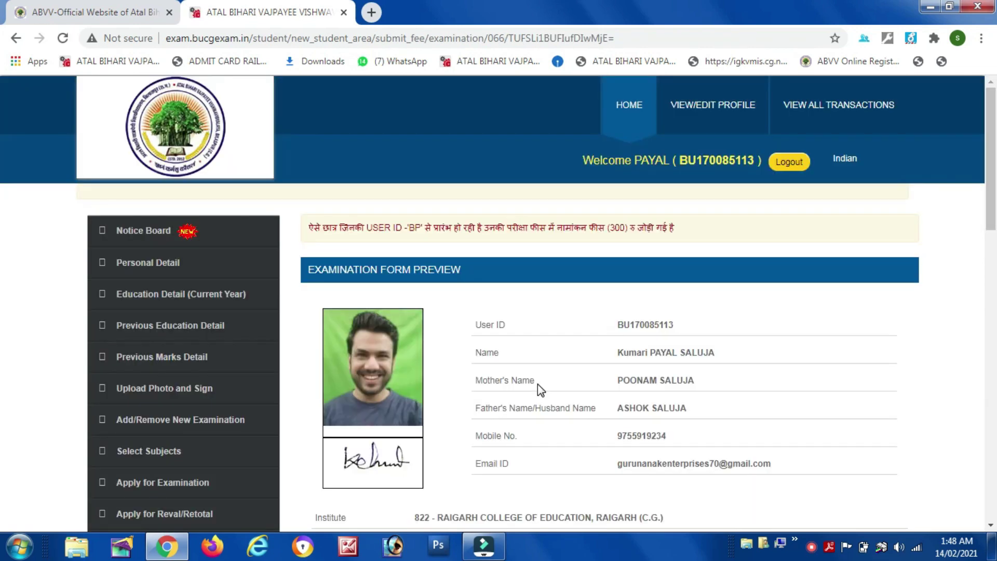
scroll(538, 384, "down", 10)
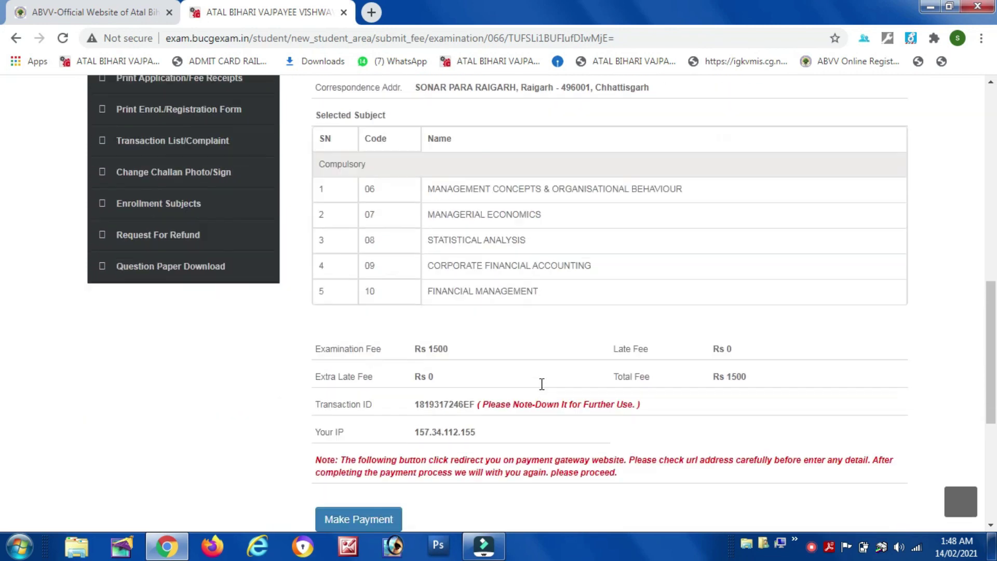
scroll(542, 384, "down", 5)
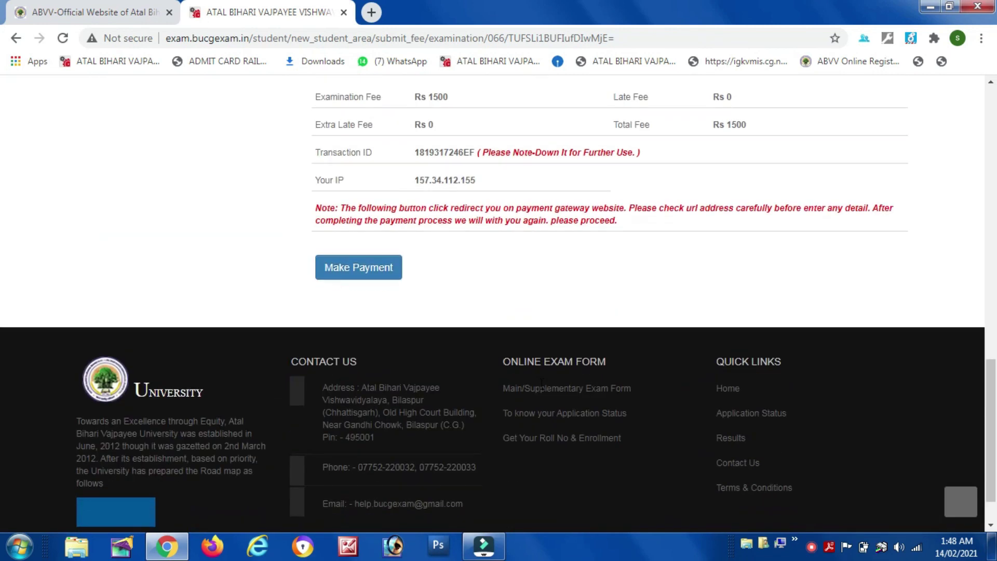
left_click(353, 275)
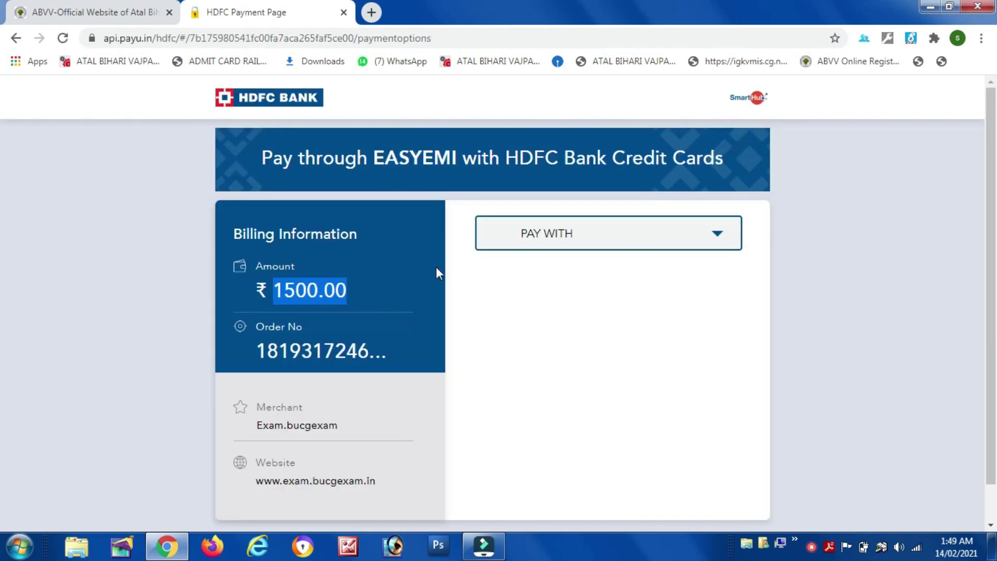
Choose net banking through State Bank of India and proceed to the user name field of the bank's login page
left_click(533, 250)
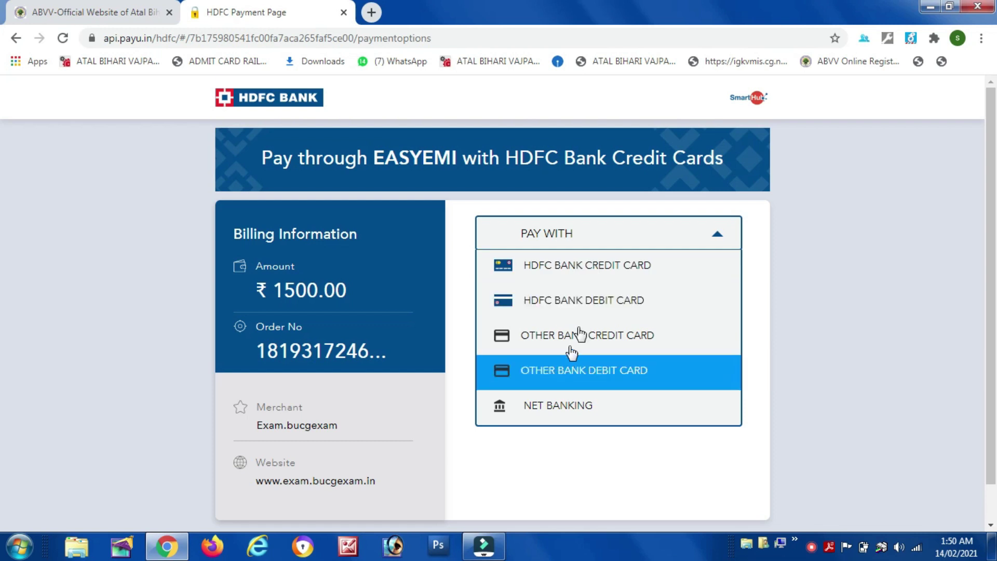
left_click(560, 407)
scroll(592, 411, "down", 3)
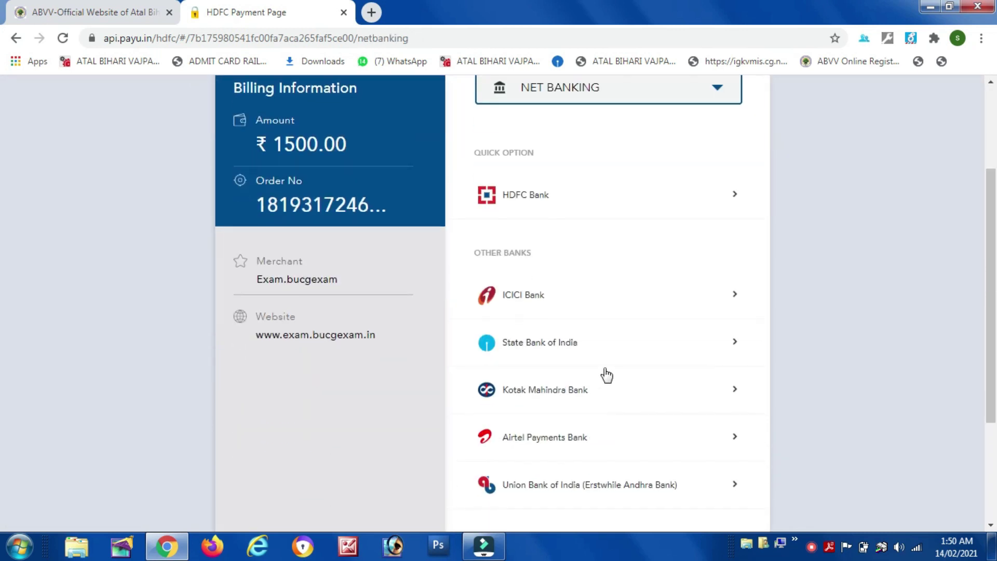
scroll(582, 349, "down", 3)
scroll(556, 266, "up", 3)
left_click(556, 348)
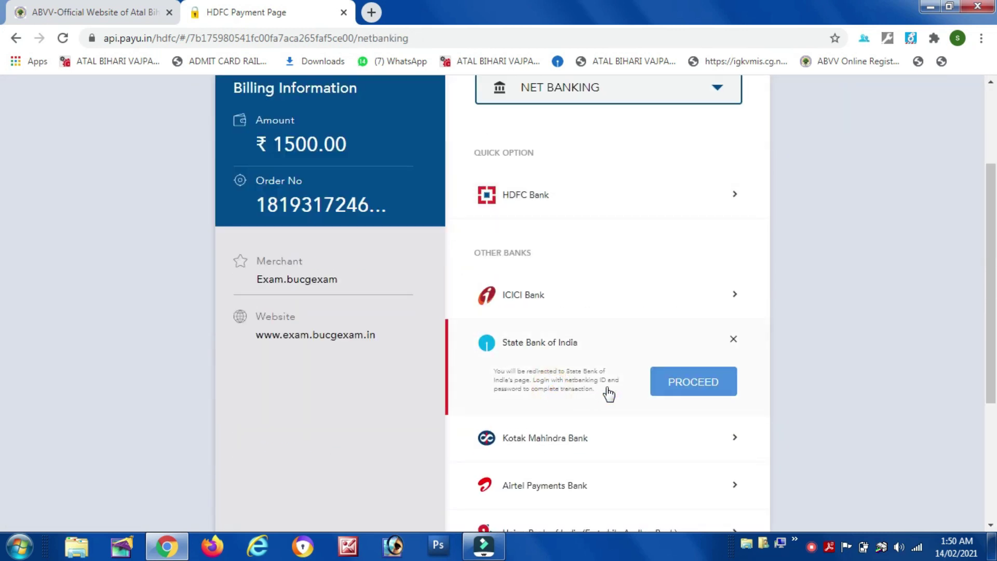
left_click(682, 383)
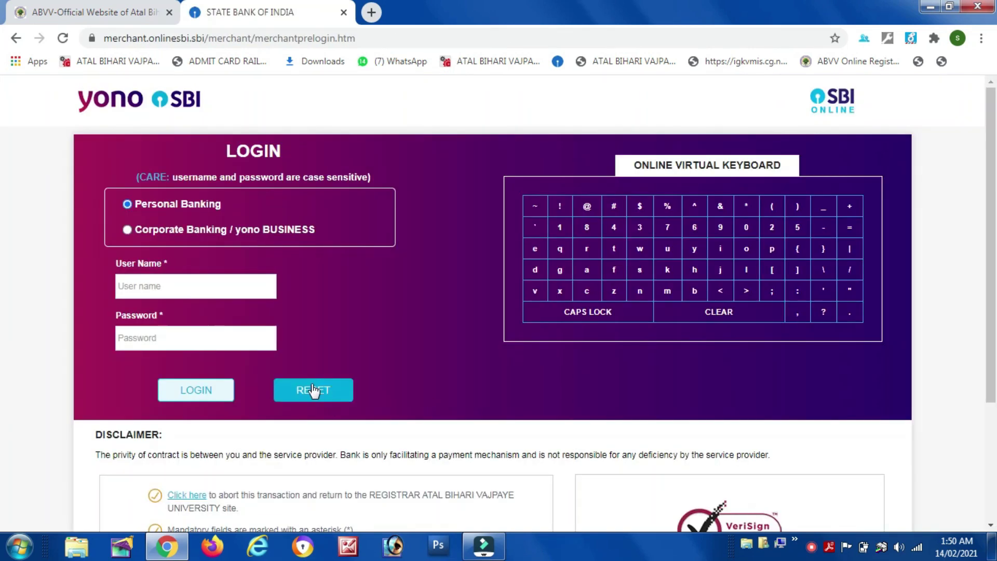
left_click(141, 281)
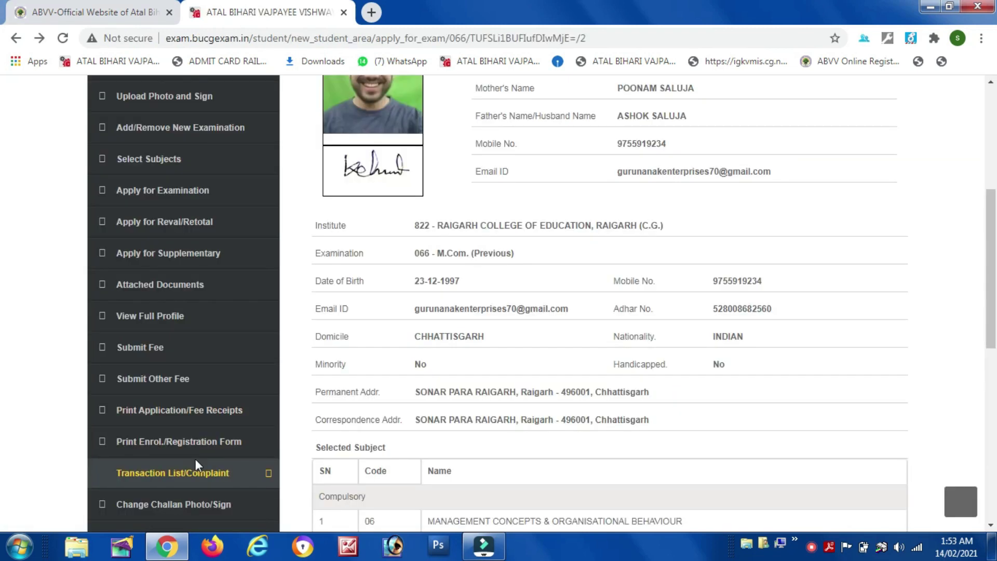
Open the fee receipt list and bring up the print preview of the exam fee receipt dated 28-12-2017
left_click(238, 419)
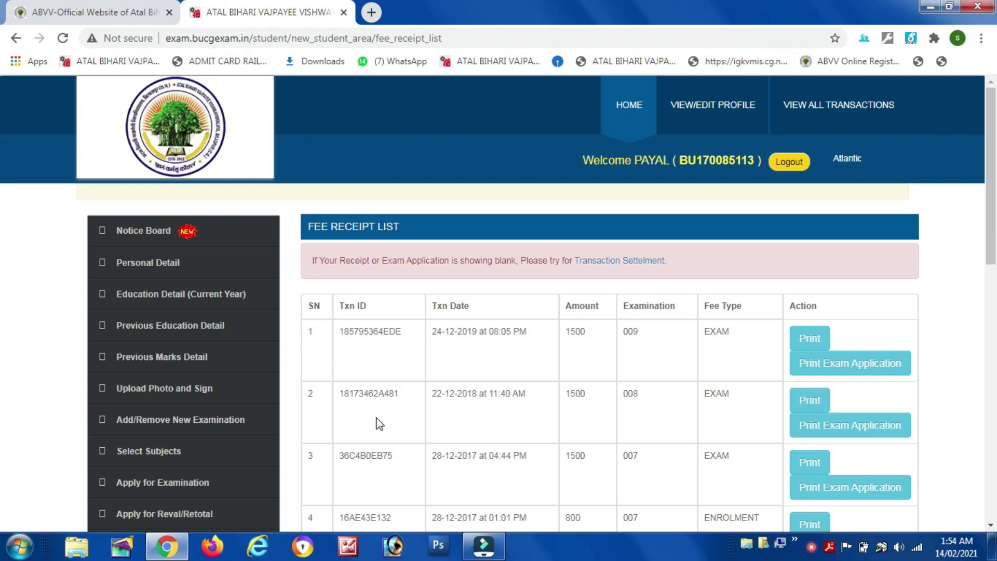
left_click(805, 343)
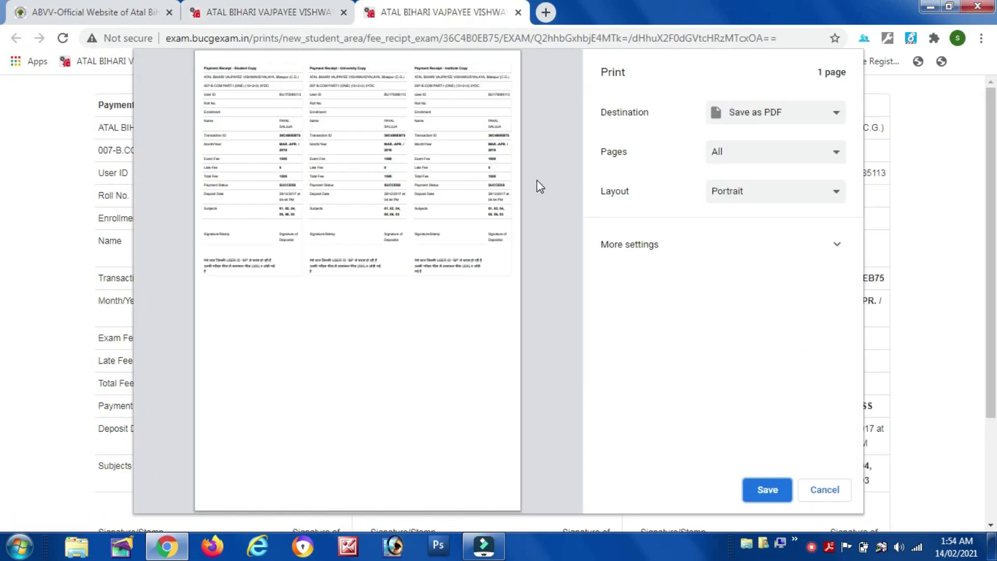